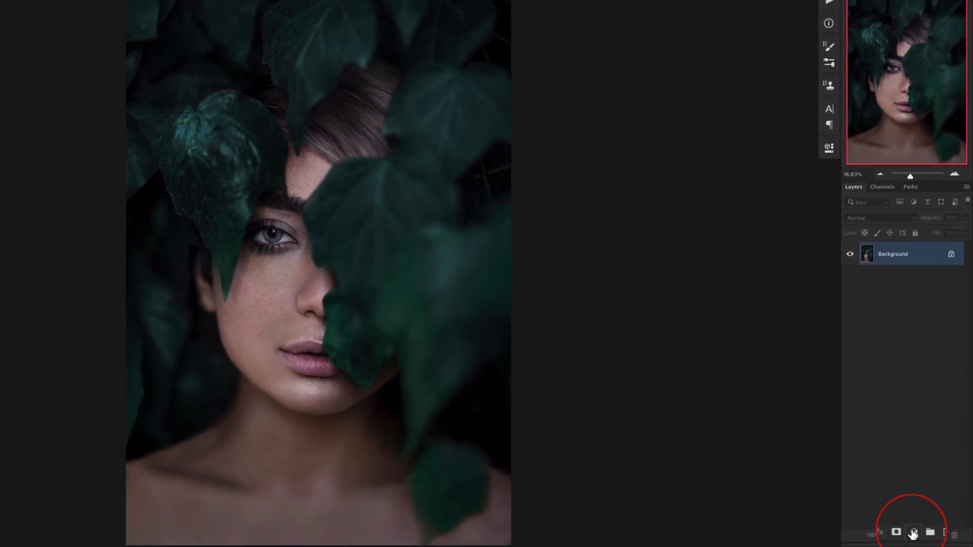
- Add a Curves 1 adjustment layer directly above the portrait's Background layer
click(914, 533)
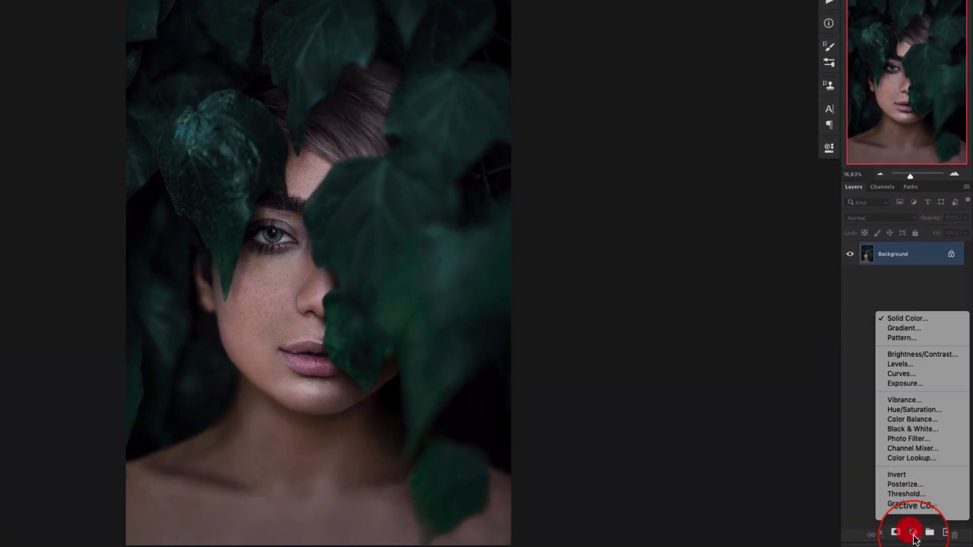
click(901, 373)
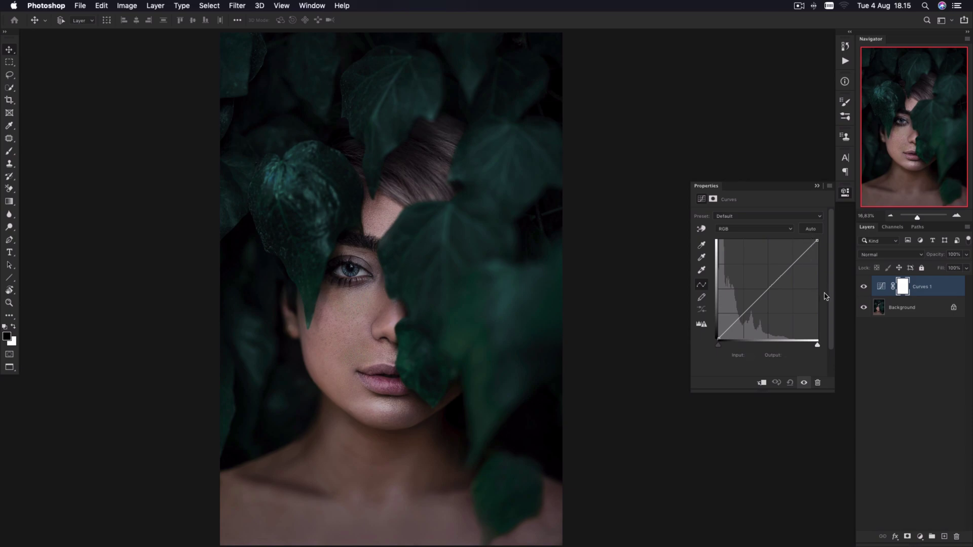
- Apply Curves auto correction using Find Dark & Light Colors with Snap Neutral Midtones enabled
key(alt)
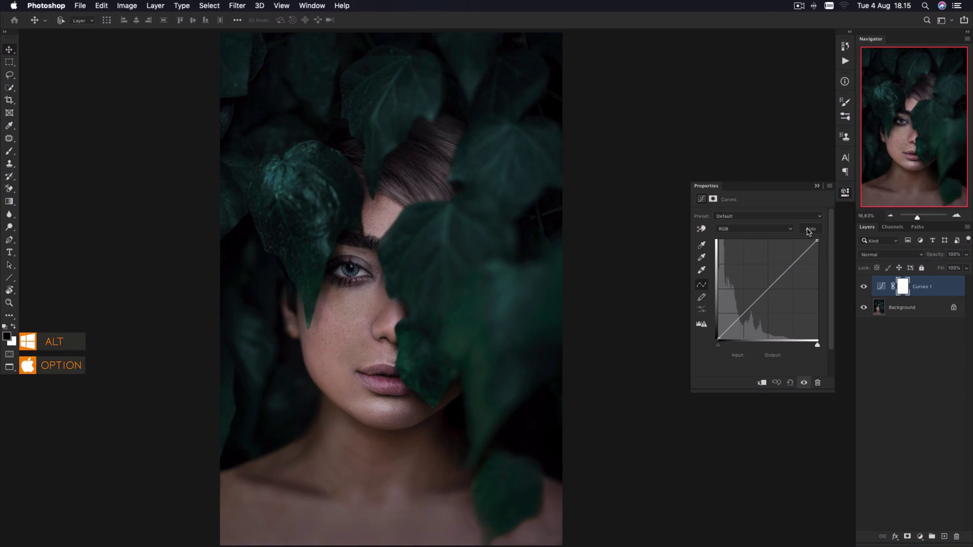
alt+click(810, 231)
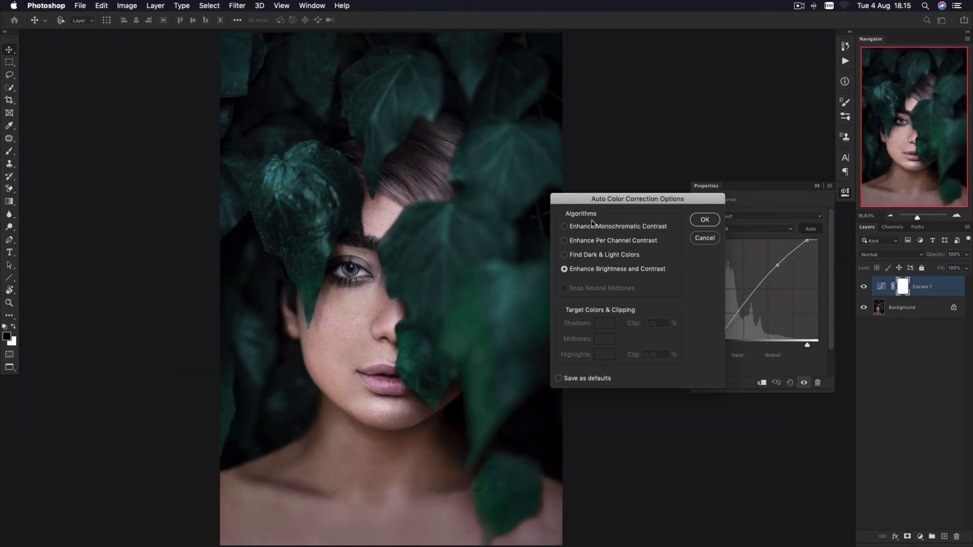
click(581, 257)
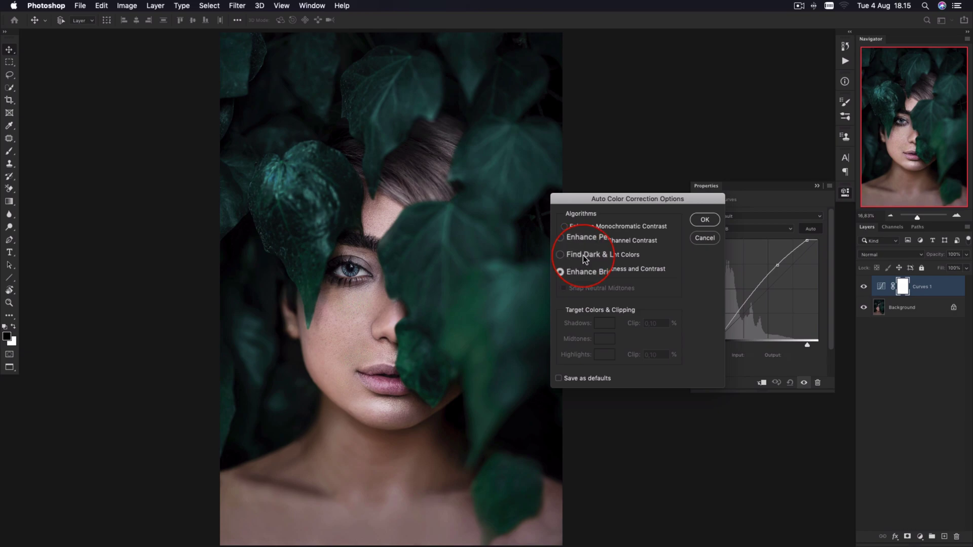
click(587, 256)
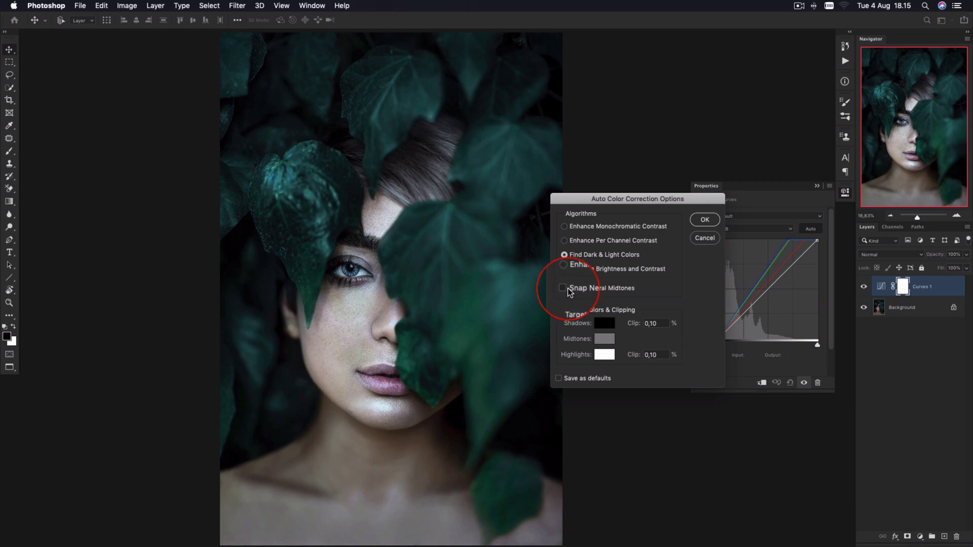
click(571, 288)
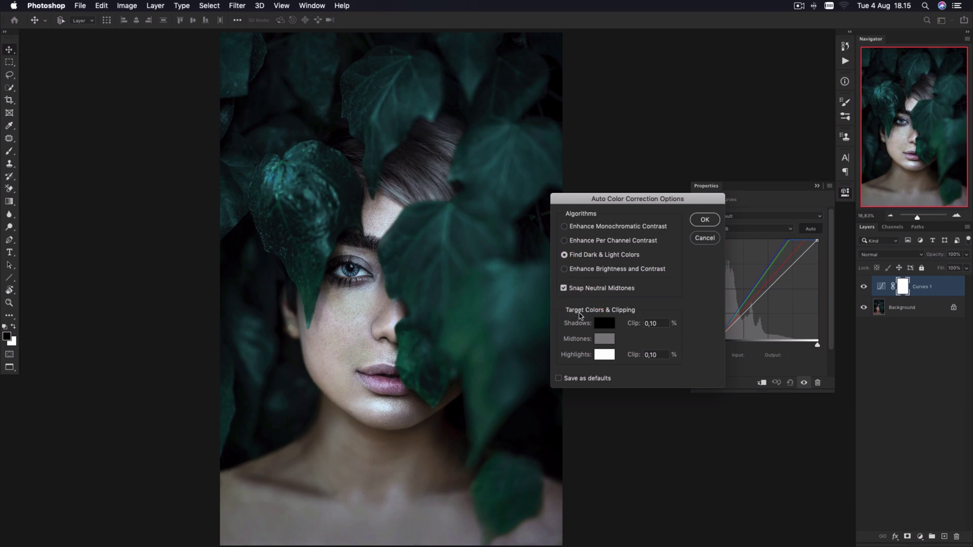
click(705, 219)
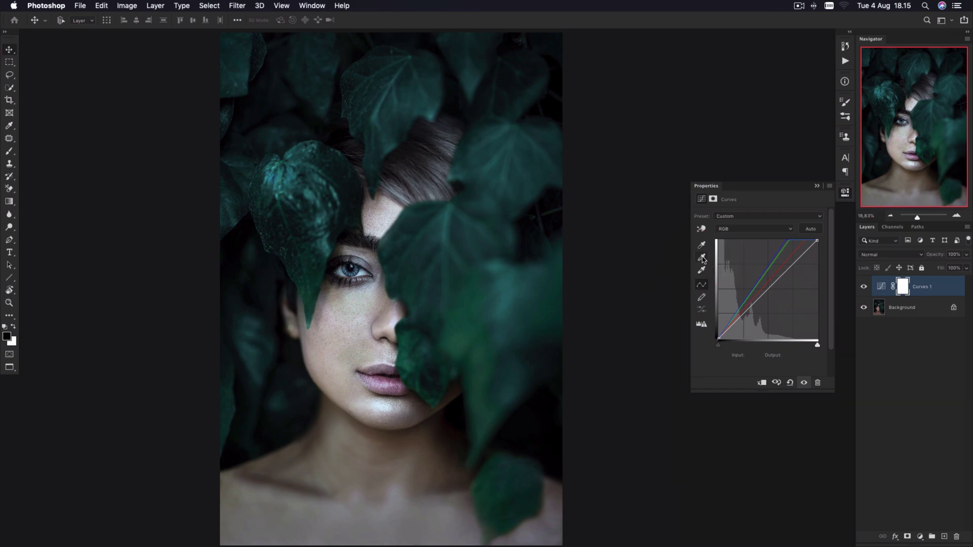
- Zoom into the hair and set the Curves grey point from a dark spot there
click(701, 259)
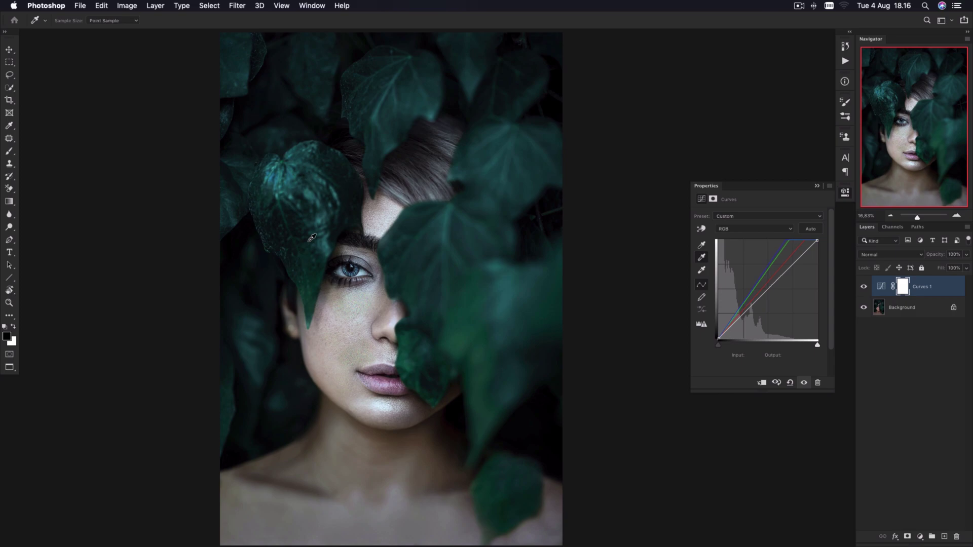
super+click(420, 157)
mouse_move(445, 160)
mouse_down()
mouse_move(471, 167)
mouse_move(412, 337)
mouse_up()
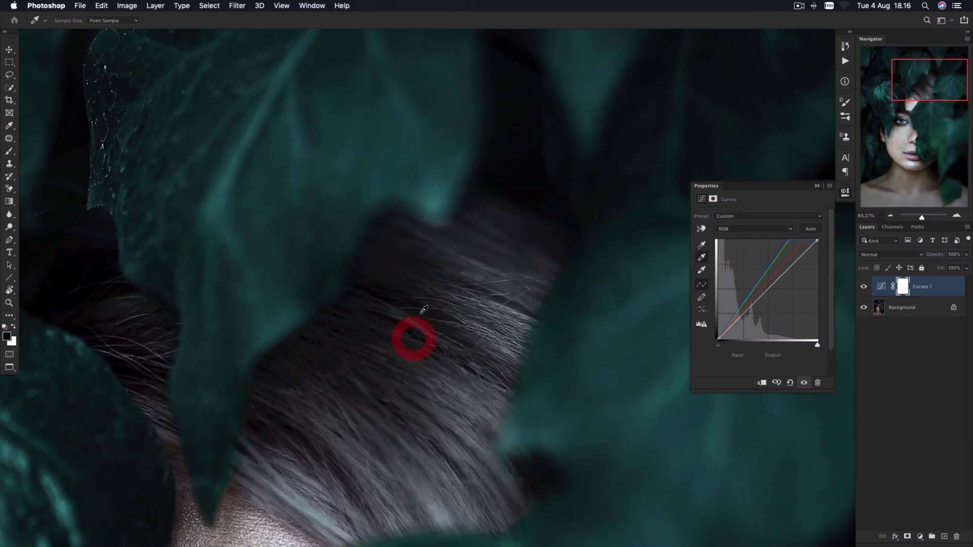
super+click(461, 271)
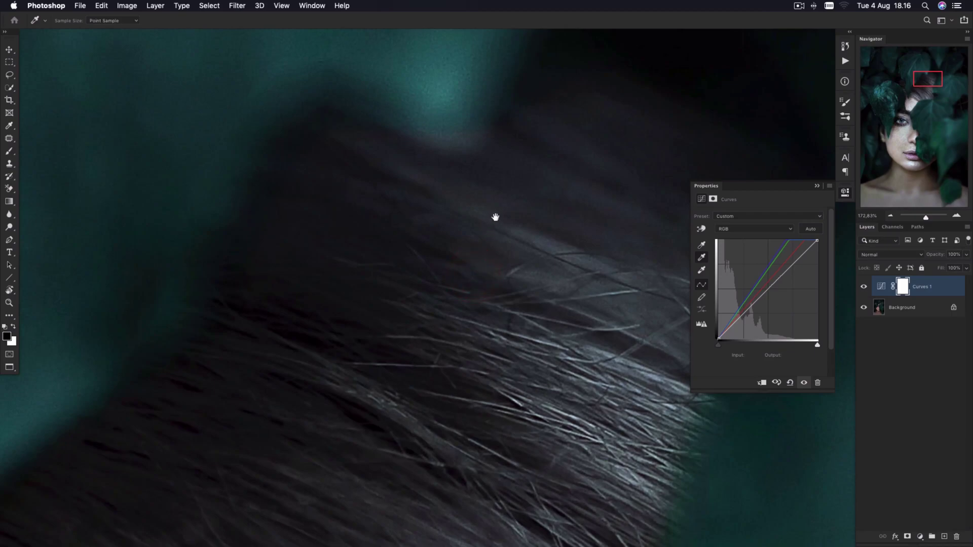
drag(495, 217, 412, 350)
click(406, 363)
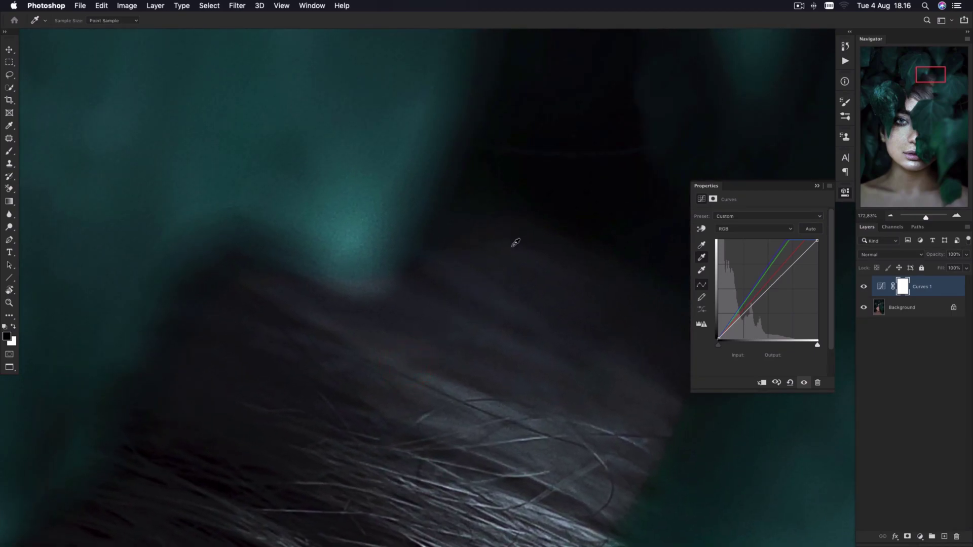
click(524, 257)
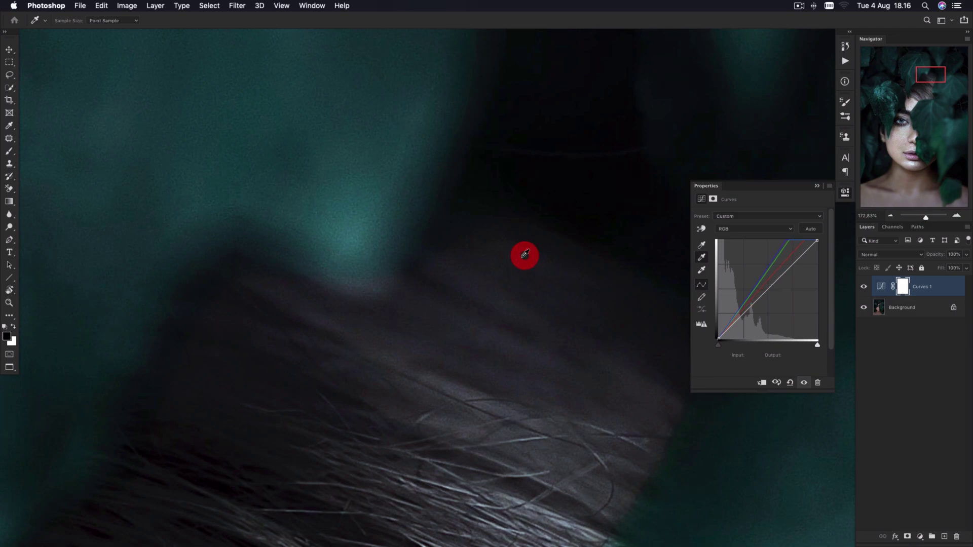
- Fit the whole portrait in view and undo/redo the Curves correction to compare
drag(520, 282, 435, 285)
drag(466, 375, 462, 277)
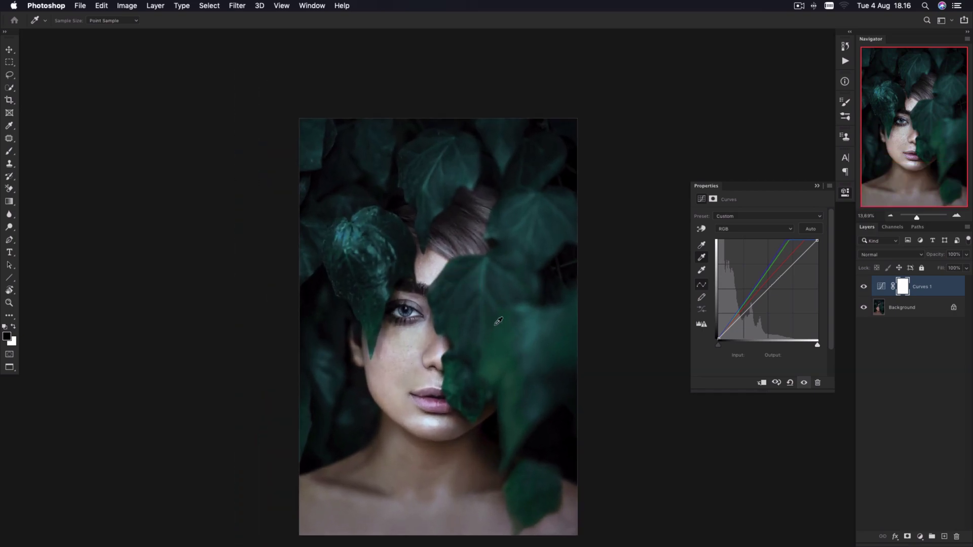
key(ctrl+z)
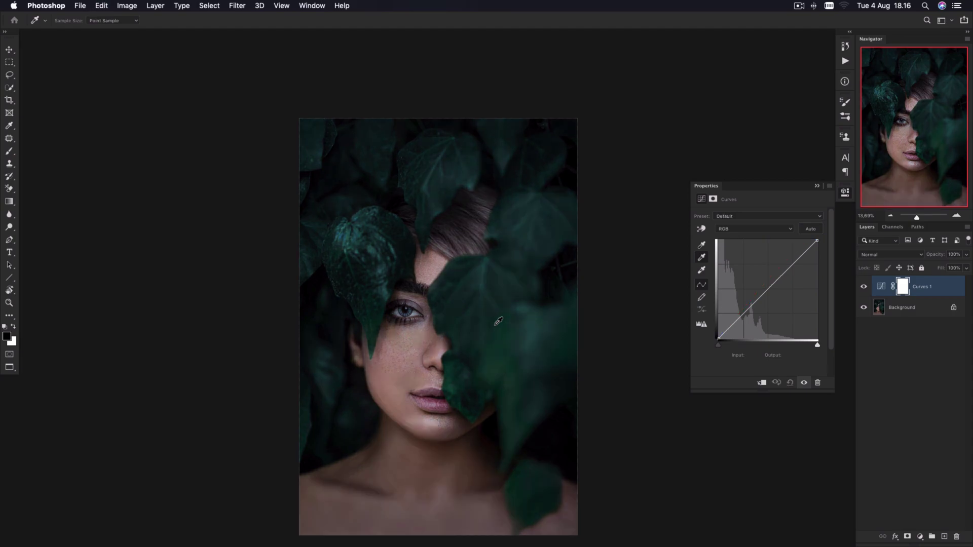
key(ctrl+shift+z)
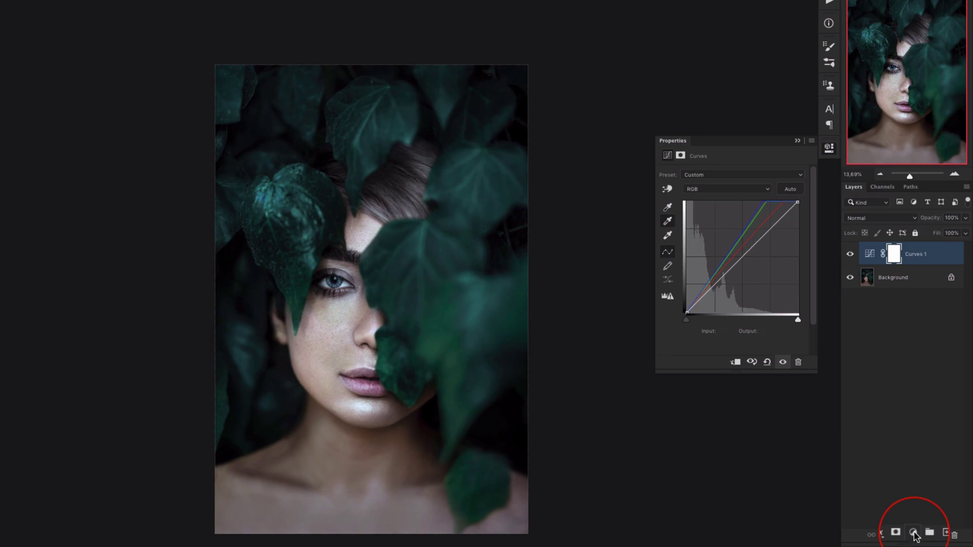
- Add a Selective Color layer above Curves 1 with its Colors range set to Reds
click(913, 533)
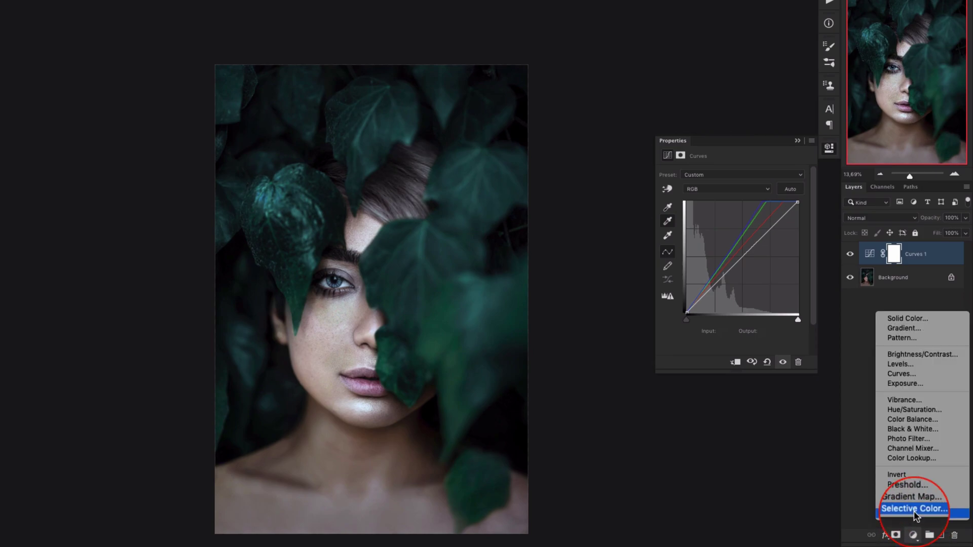
click(914, 505)
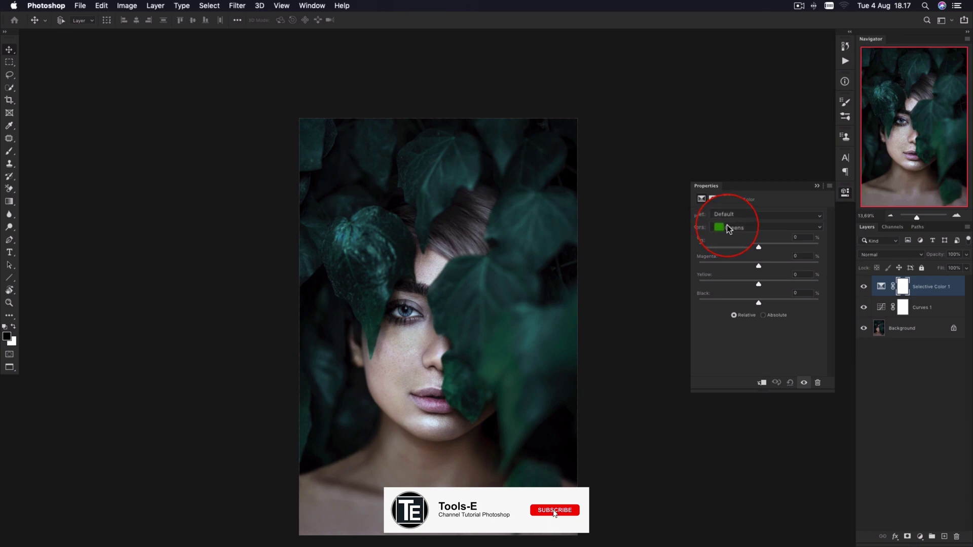
click(720, 227)
click(739, 214)
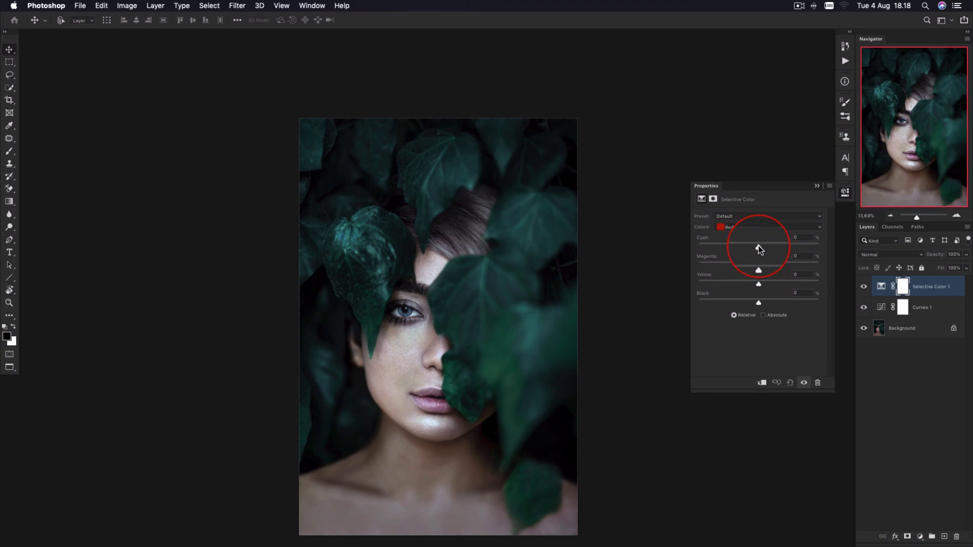
- Set the Reds in Selective Color to Cyan -65% and Magenta -50%
mouse_move(758, 246)
mouse_down()
mouse_move(792, 246)
mouse_move(793, 259)
mouse_move(703, 262)
mouse_move(734, 251)
mouse_move(717, 245)
mouse_move(737, 244)
mouse_move(724, 248)
mouse_up()
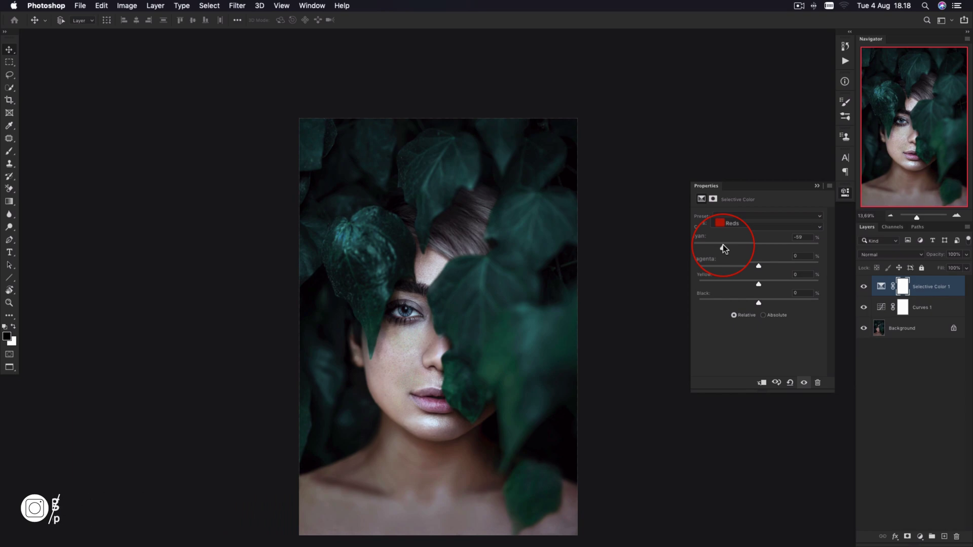
drag(723, 244, 721, 250)
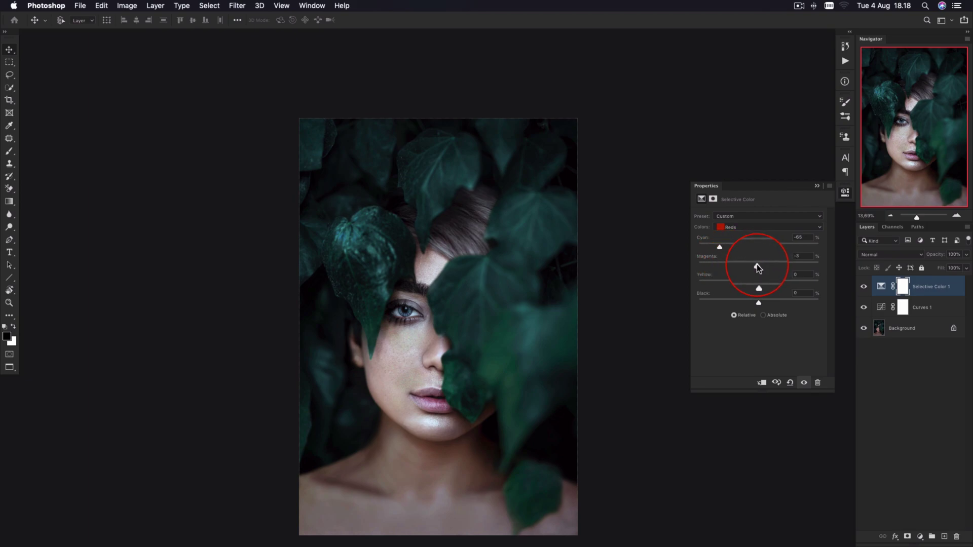
mouse_move(756, 264)
mouse_down()
mouse_move(741, 265)
mouse_move(790, 261)
mouse_move(710, 273)
mouse_up()
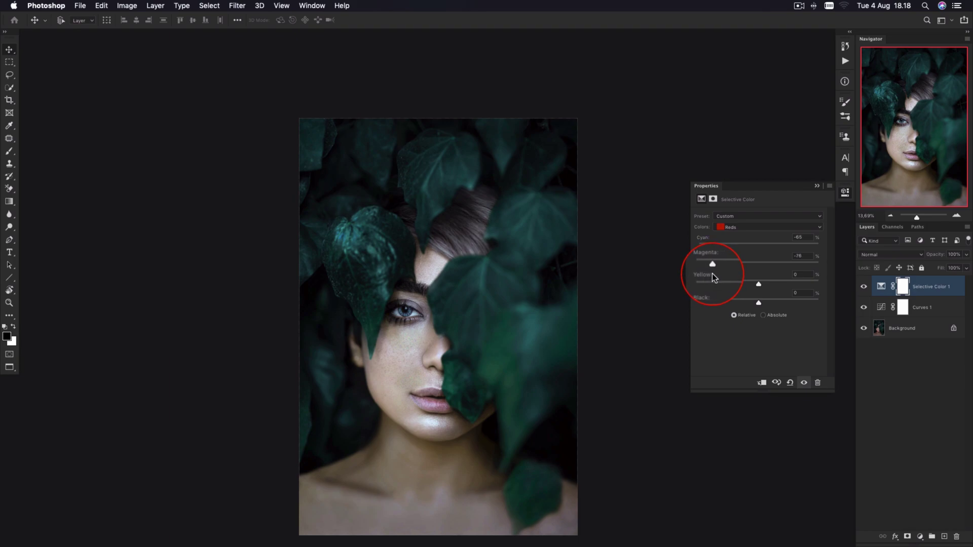
mouse_move(714, 277)
mouse_down()
mouse_move(739, 265)
mouse_move(791, 265)
mouse_move(752, 266)
mouse_move(727, 282)
mouse_up()
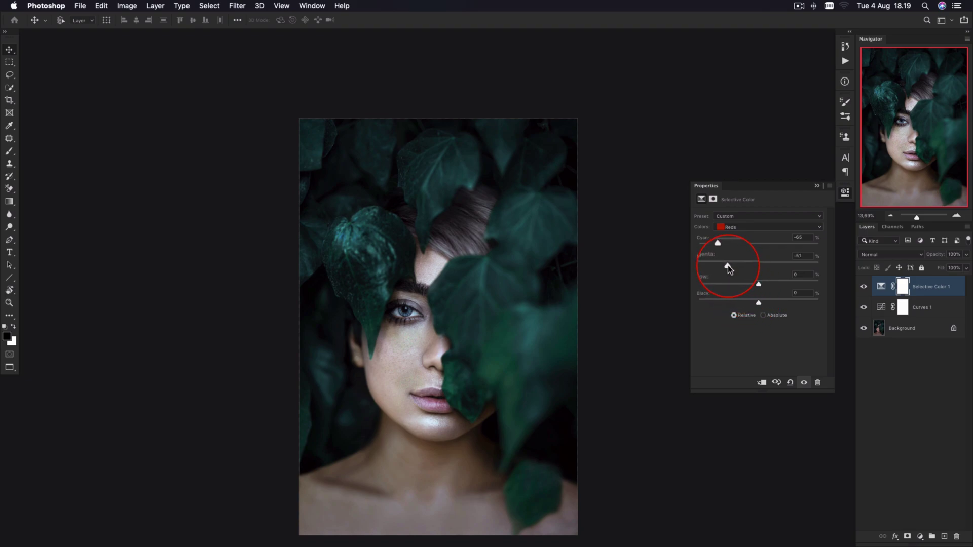
drag(727, 265, 729, 265)
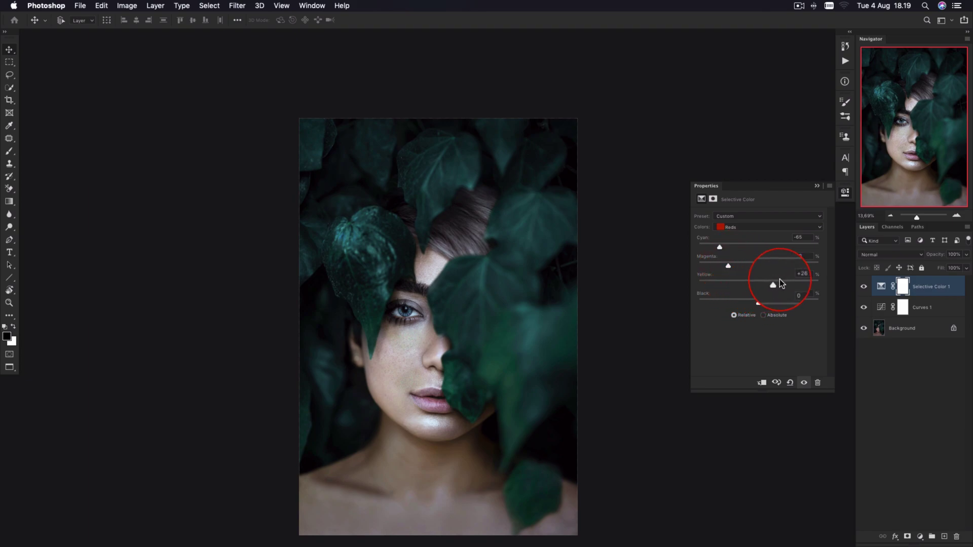
- Retune the Reds to Yellow -50%, Black -39%, Cyan -31% and Magenta -6%
mouse_move(760, 282)
mouse_down()
mouse_move(729, 284)
mouse_move(721, 291)
mouse_move(735, 303)
mouse_move(712, 313)
mouse_up()
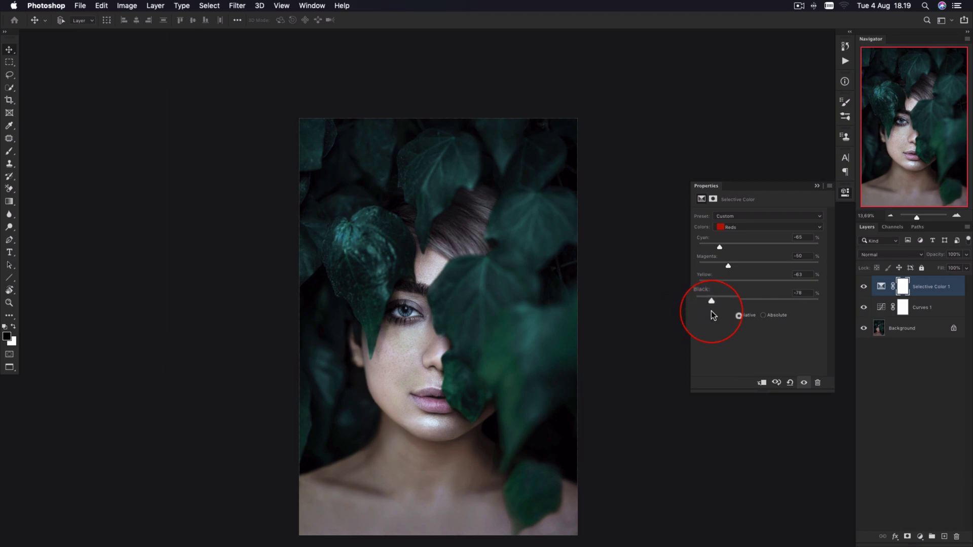
drag(712, 314, 736, 303)
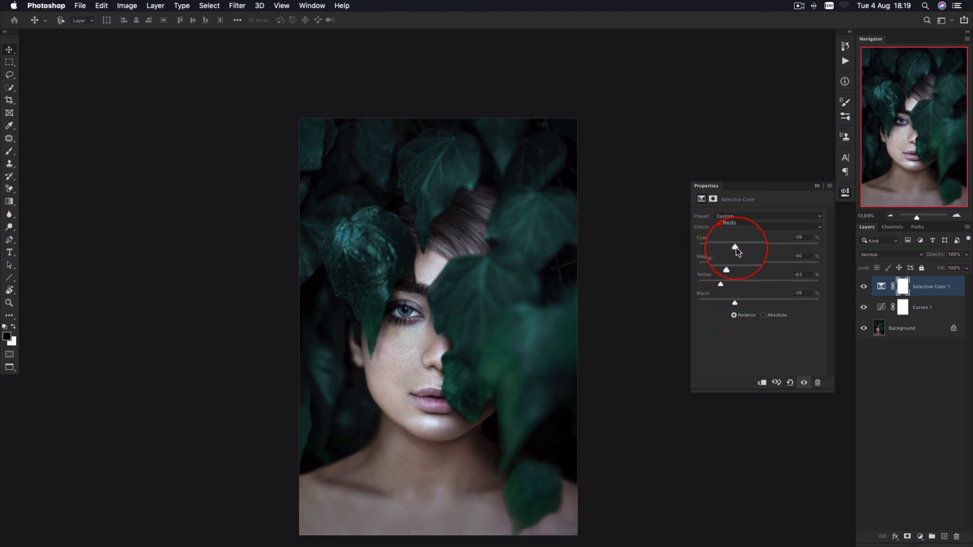
mouse_move(719, 247)
mouse_down()
mouse_move(702, 248)
mouse_move(737, 245)
mouse_move(725, 265)
mouse_move(747, 270)
mouse_move(727, 291)
mouse_up()
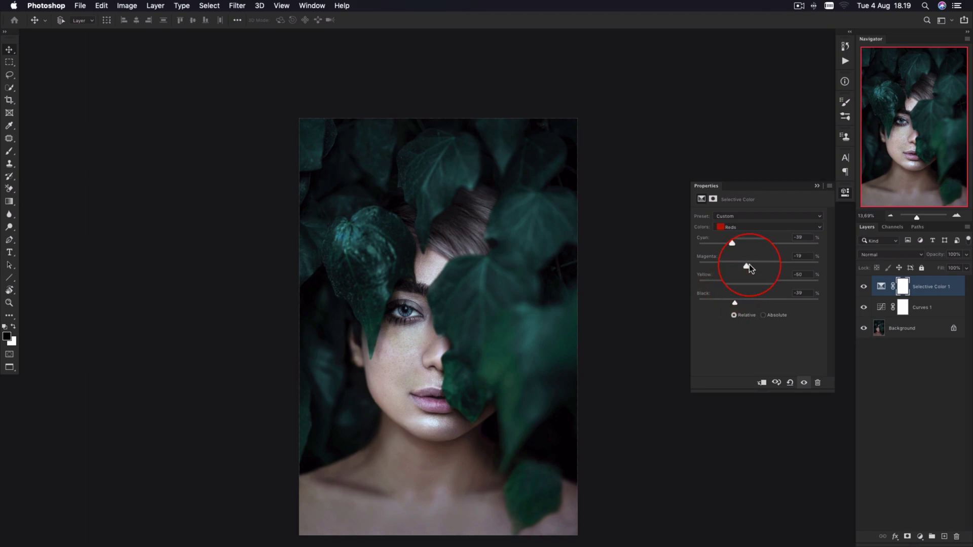
mouse_move(748, 265)
mouse_down()
mouse_move(736, 268)
mouse_move(759, 269)
mouse_move(740, 255)
mouse_up()
- Compare with Selective Color hidden and shown, then adjust the Reds' Magenta slider
click(864, 286)
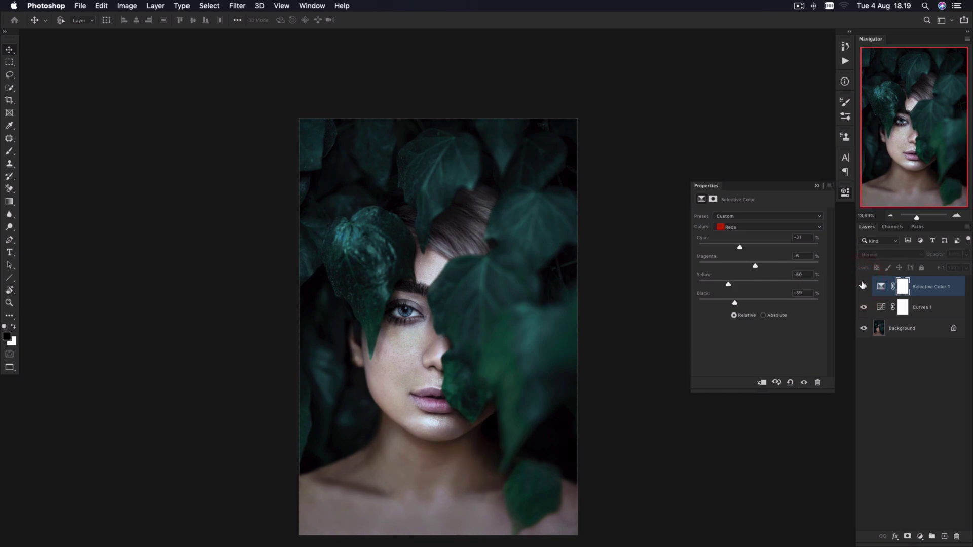
click(864, 287)
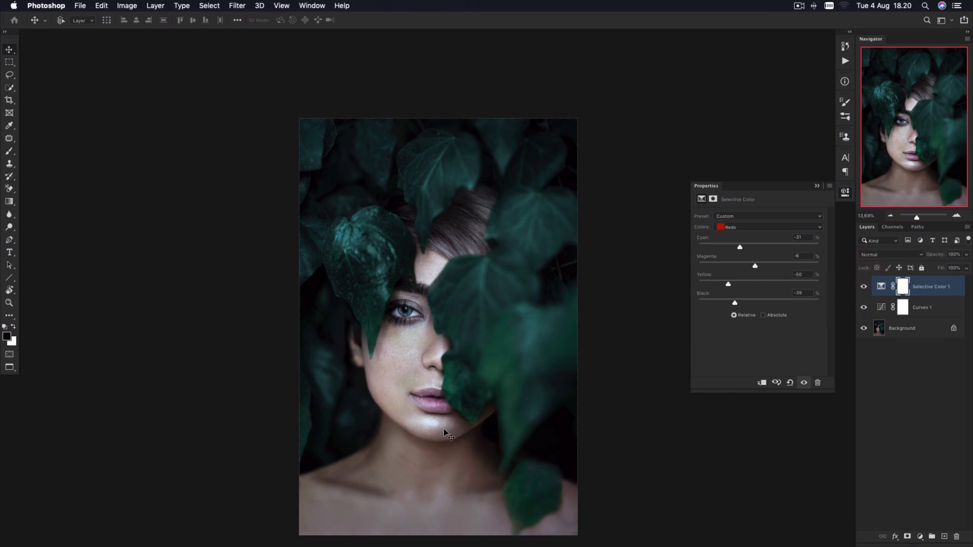
click(863, 286)
click(863, 287)
mouse_move(755, 266)
mouse_down()
mouse_move(712, 284)
mouse_move(732, 303)
mouse_up()
- Compare against the Background alone, then make both adjustment layers visible again
click(863, 287)
click(863, 287)
alt+click(864, 328)
alt+click(863, 328)
alt+click(864, 328)
- Switch Selective Color to Greens and experiment with its Cyan, Magenta, Yellow and Black sliders
click(741, 228)
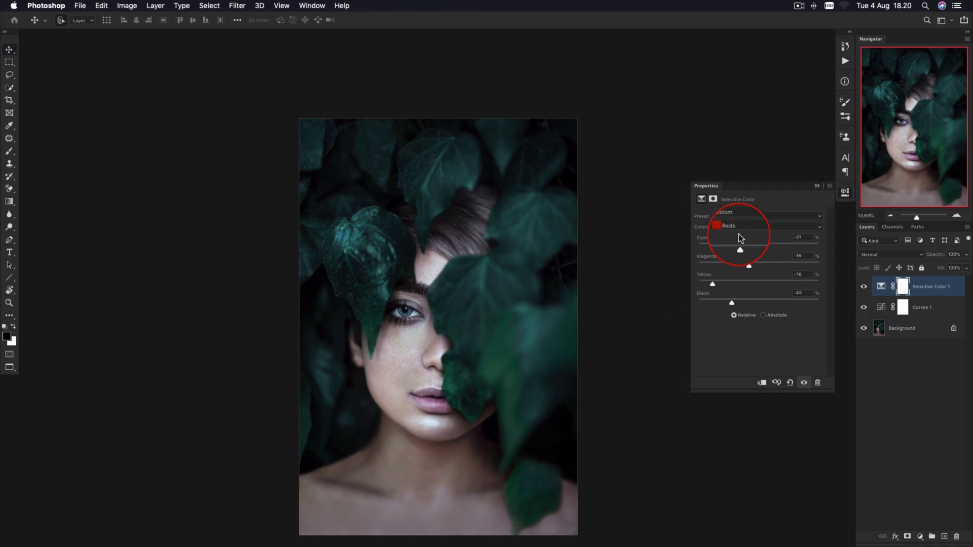
click(743, 227)
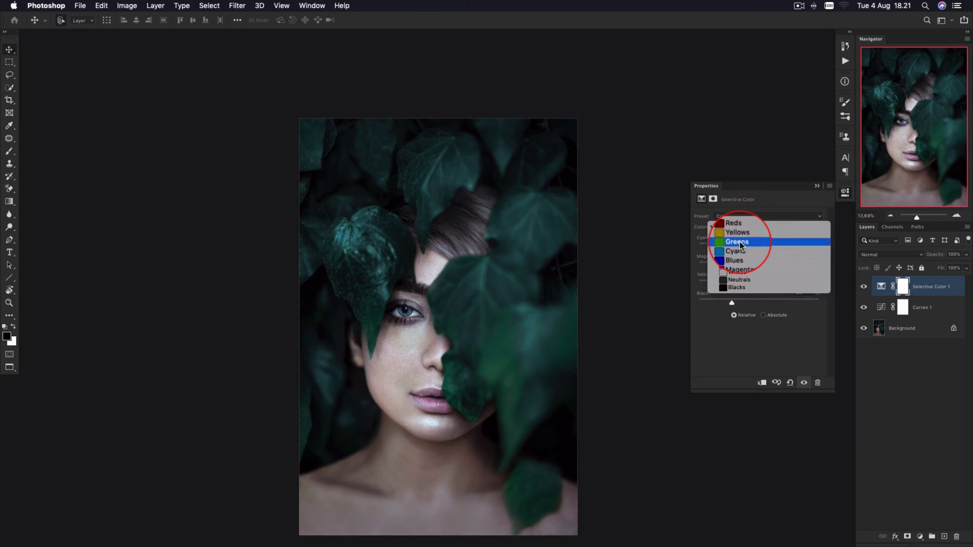
click(740, 242)
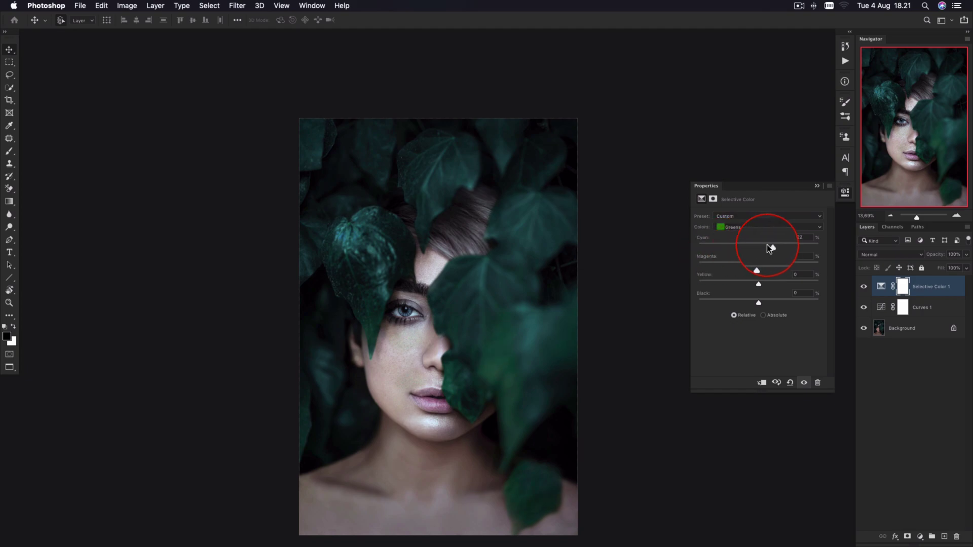
mouse_move(770, 248)
mouse_down()
mouse_move(795, 246)
mouse_move(722, 261)
mouse_move(783, 265)
mouse_move(756, 283)
mouse_move(721, 265)
mouse_up()
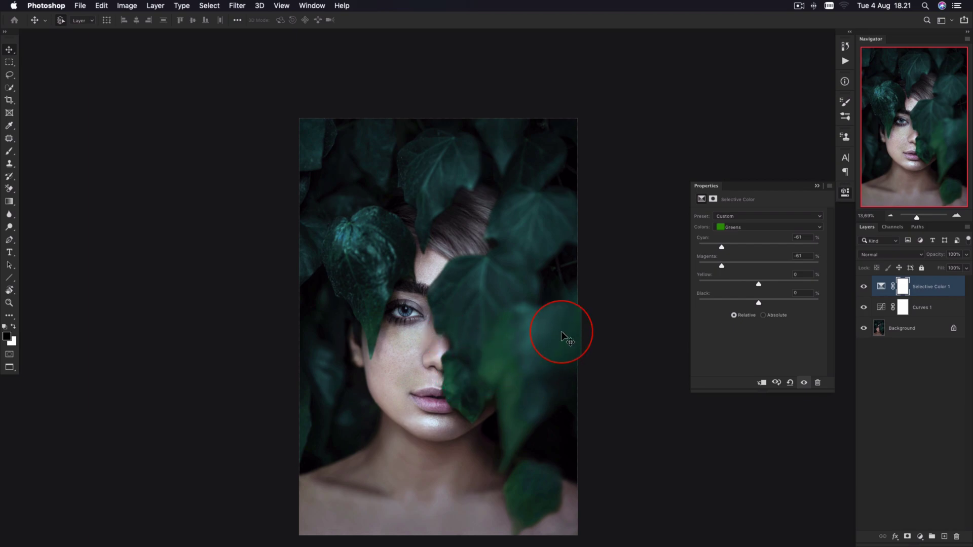
drag(722, 266, 705, 266)
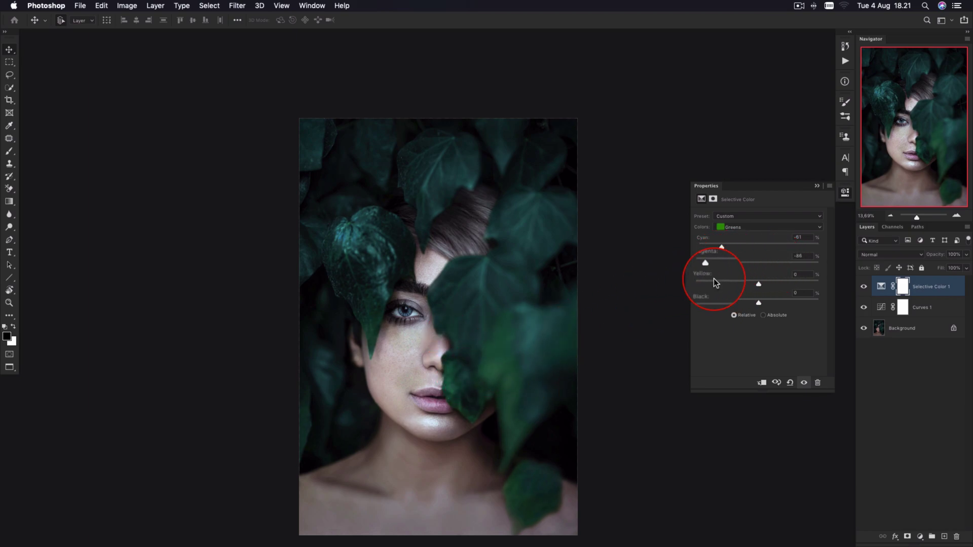
drag(759, 284, 731, 284)
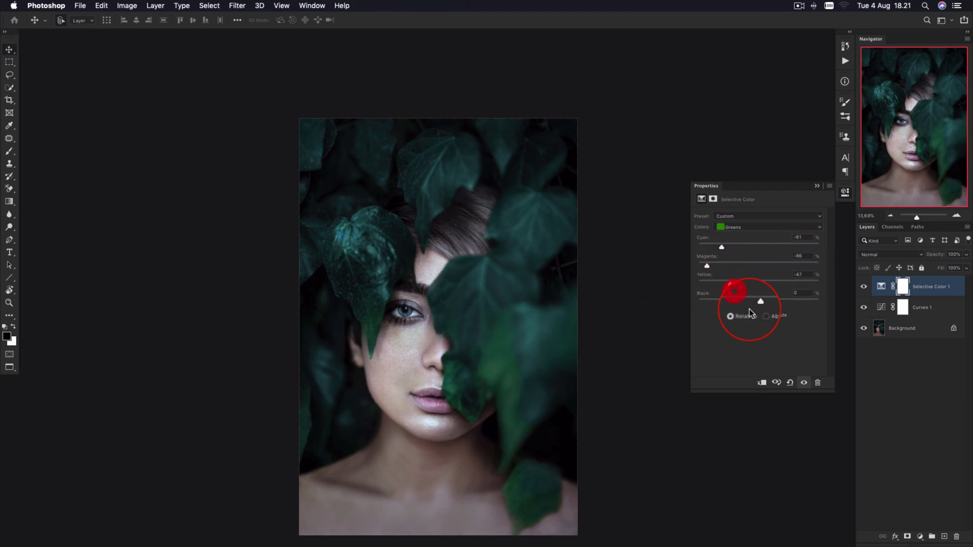
mouse_move(760, 301)
mouse_down()
mouse_move(716, 303)
mouse_move(791, 302)
mouse_up()
drag(733, 281, 763, 282)
drag(707, 265, 771, 267)
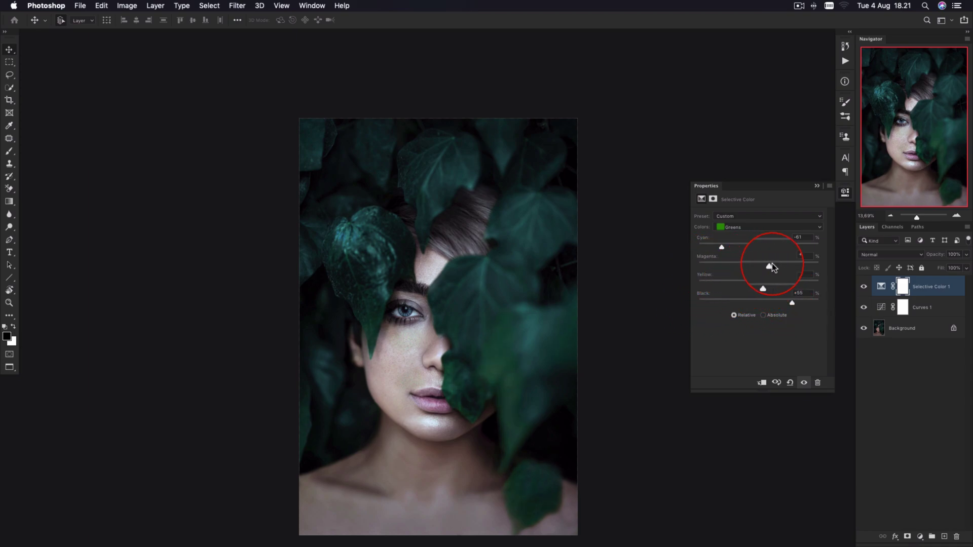
drag(722, 247, 704, 248)
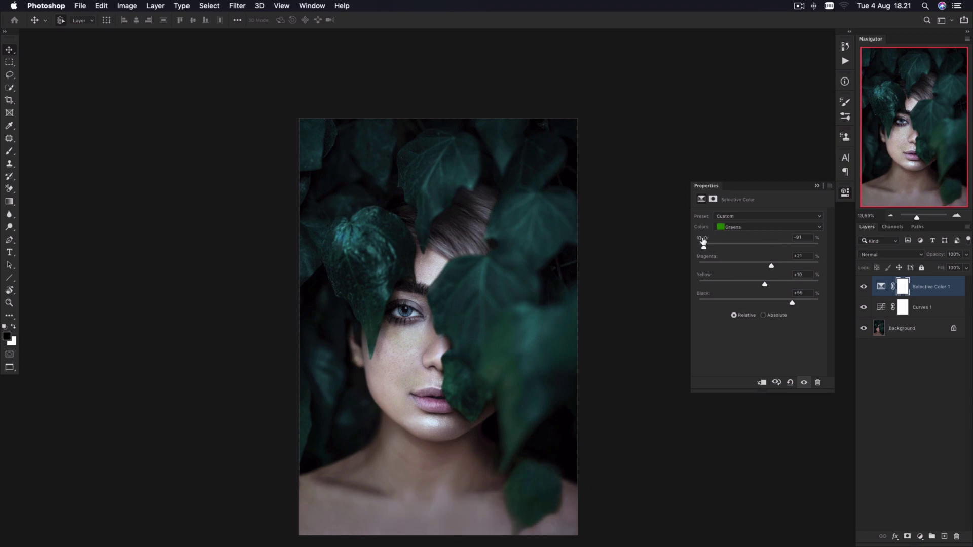
- Reset the Greens' Cyan, Magenta, Yellow and Black values to 0 and close Properties
click(704, 238)
text(0)
key(Return)
mouse_move(706, 260)
mouse_down()
mouse_move(696, 258)
mouse_move(704, 275)
mouse_up()
text(0)
key(Return)
click(702, 293)
text(0)
click(845, 193)
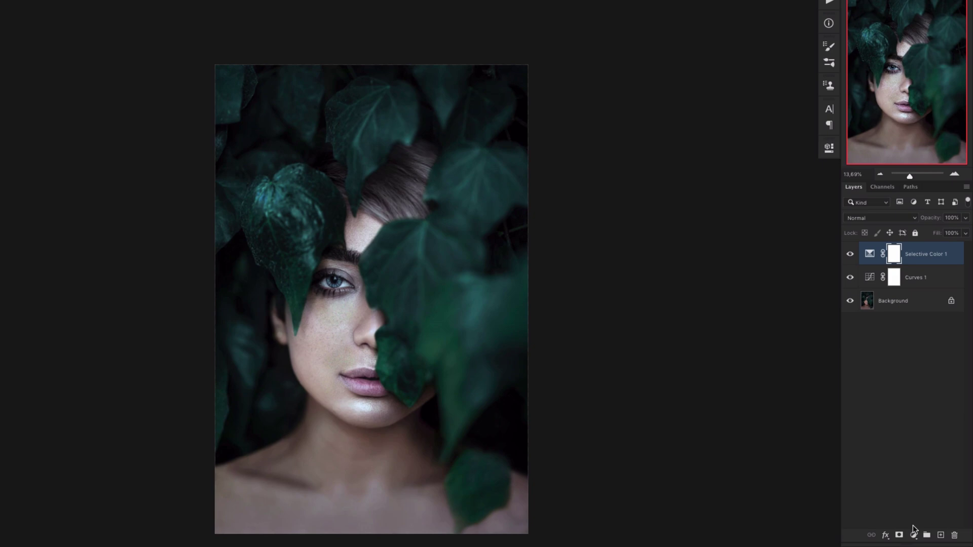
- Add a Hue/Saturation layer targeting Cyans by sampling an ivy leaf with the targeted-adjustment tool
click(920, 537)
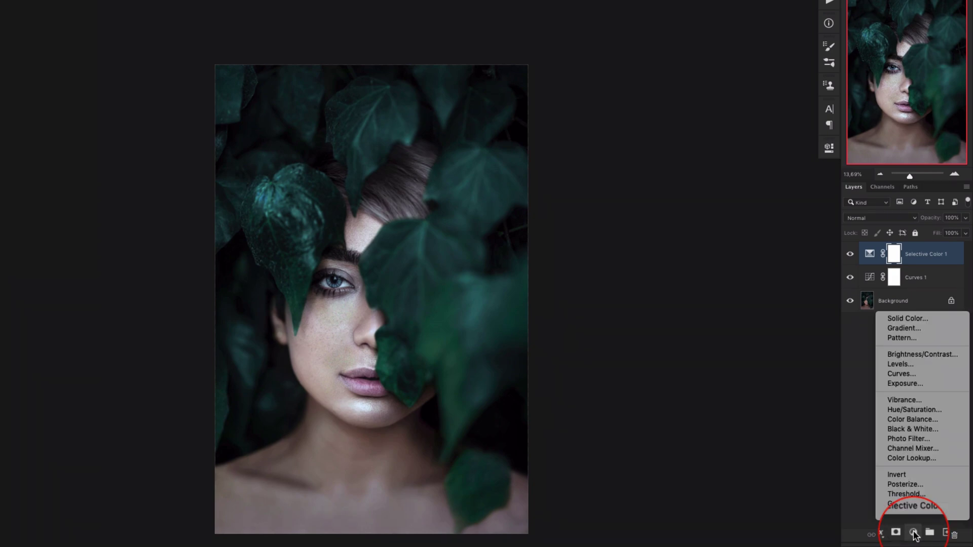
click(908, 411)
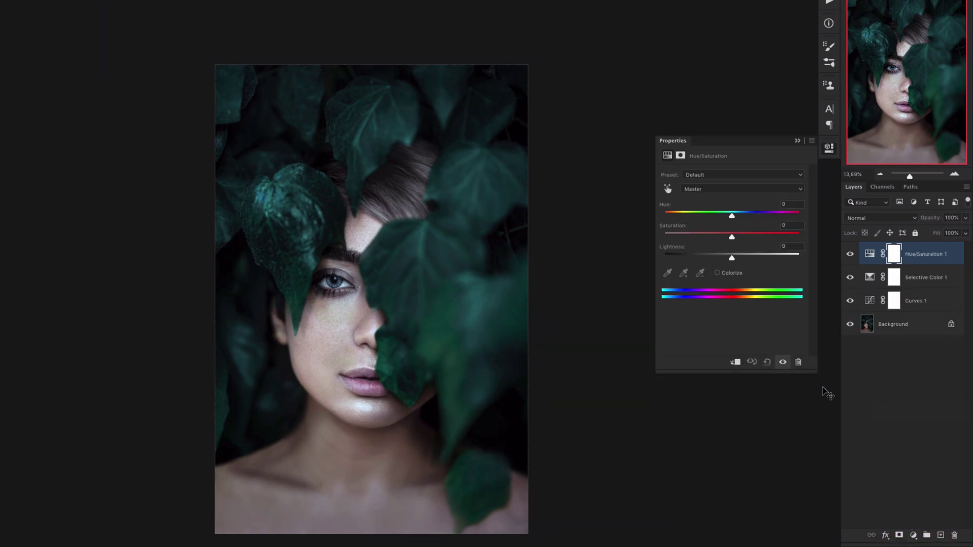
click(668, 188)
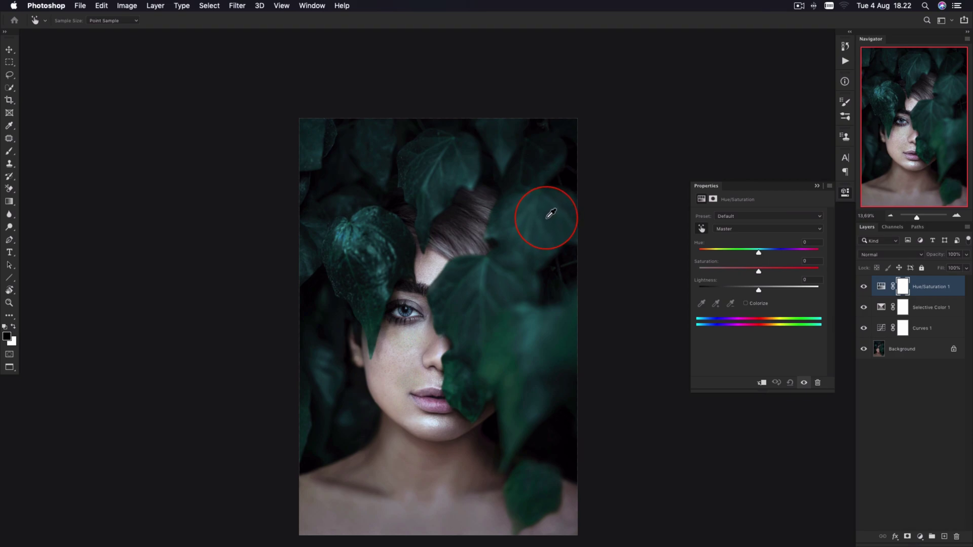
click(730, 229)
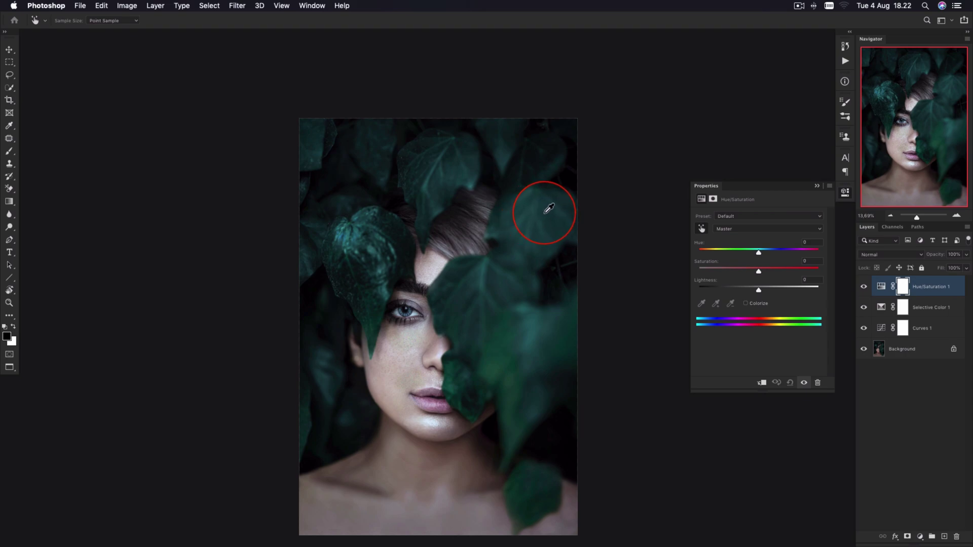
click(546, 209)
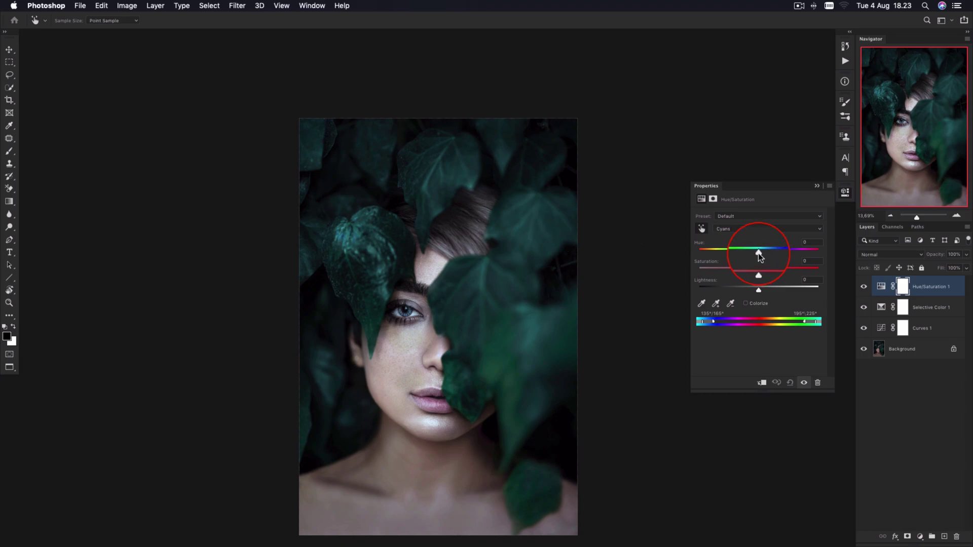
- Shift the Cyans to Hue -54 and Saturation -35, keeping Lightness at 0
drag(759, 253, 766, 253)
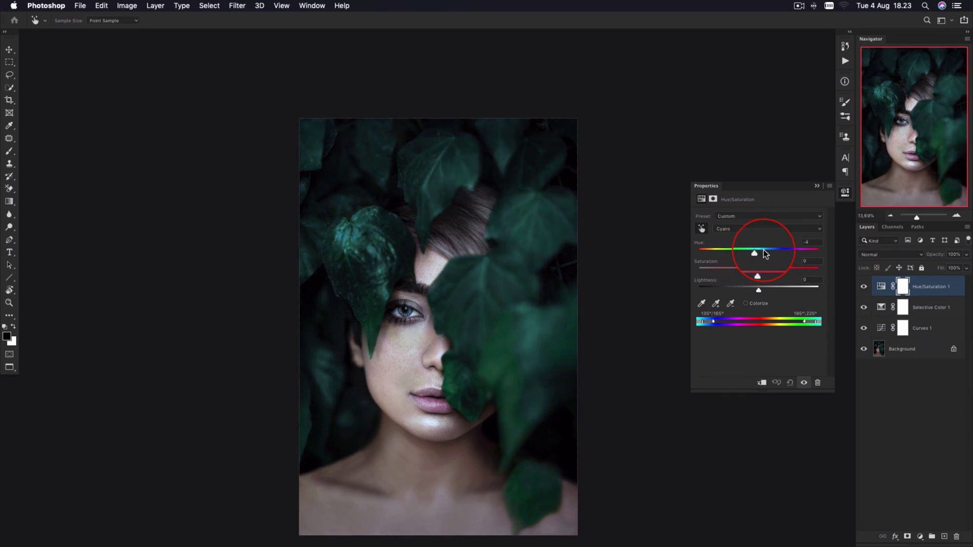
mouse_move(765, 254)
mouse_down()
mouse_move(730, 253)
mouse_move(781, 253)
mouse_move(730, 259)
mouse_up()
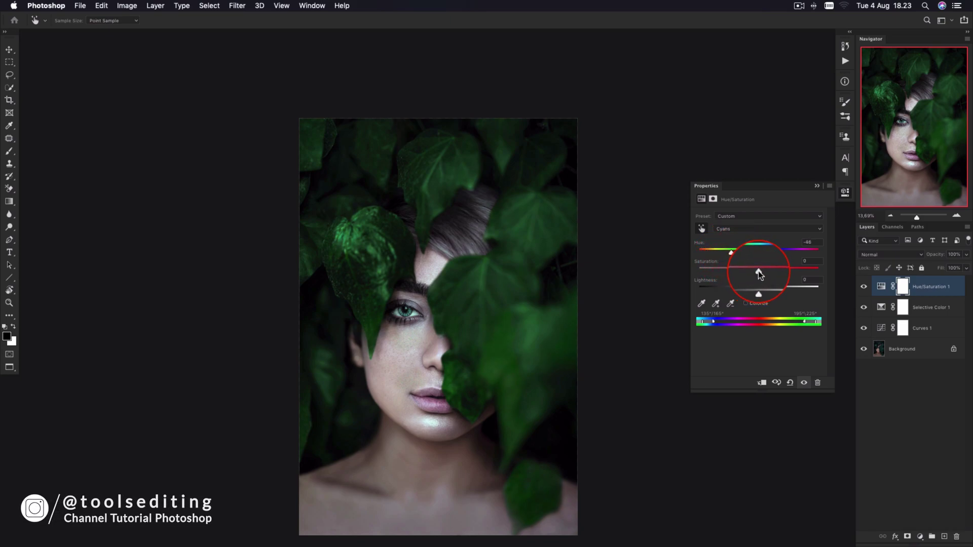
mouse_move(759, 272)
mouse_down()
mouse_move(741, 275)
mouse_move(727, 254)
mouse_up()
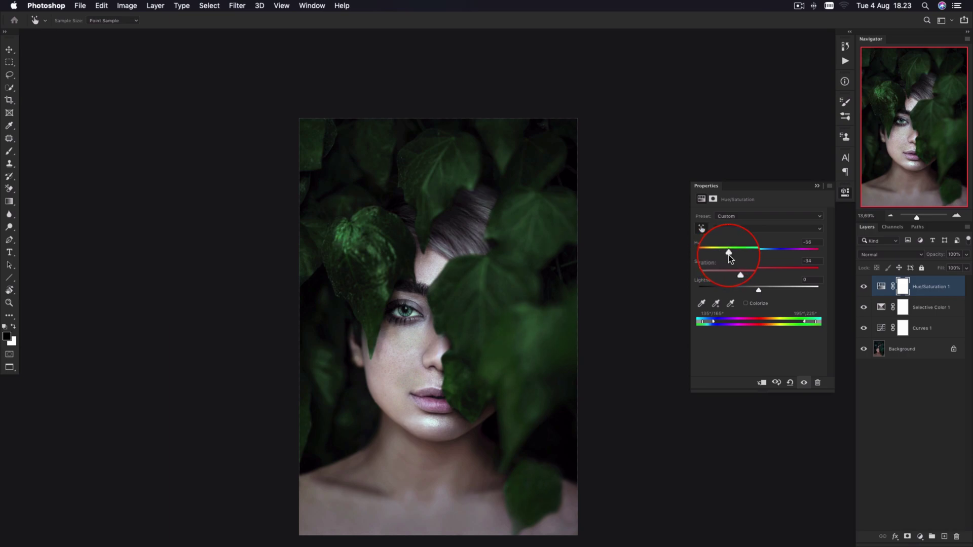
click(759, 291)
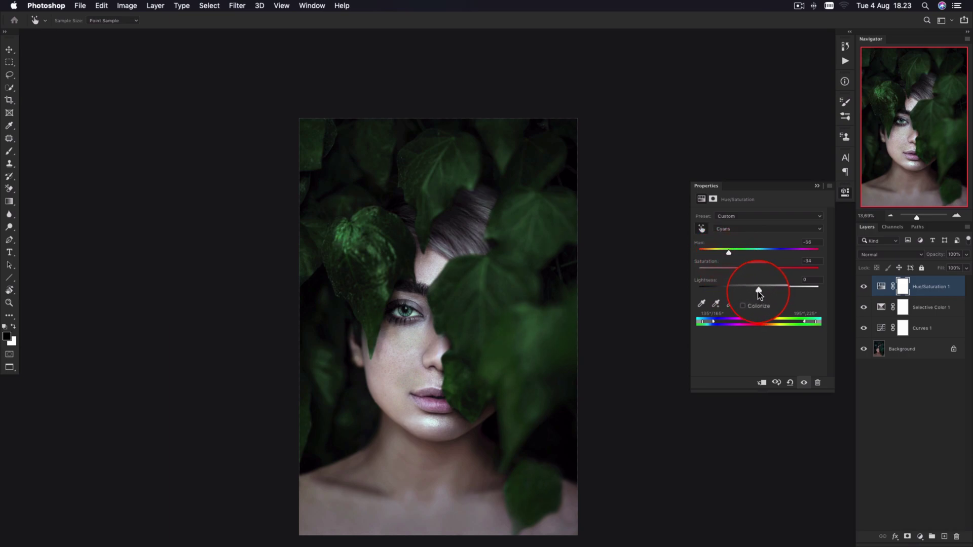
mouse_move(759, 290)
mouse_down()
mouse_move(778, 286)
mouse_move(761, 287)
mouse_up()
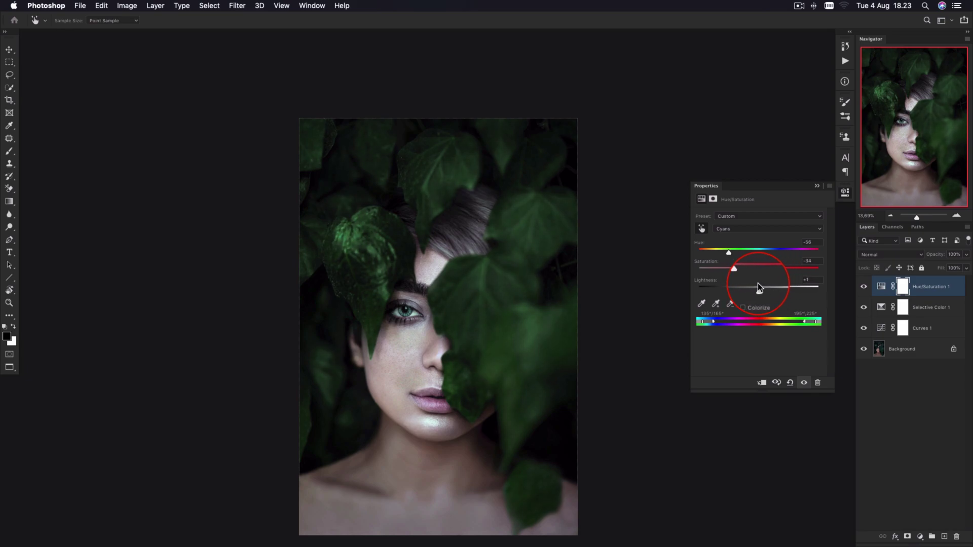
mouse_move(761, 288)
mouse_down()
mouse_move(734, 273)
mouse_move(725, 251)
mouse_move(737, 272)
mouse_up()
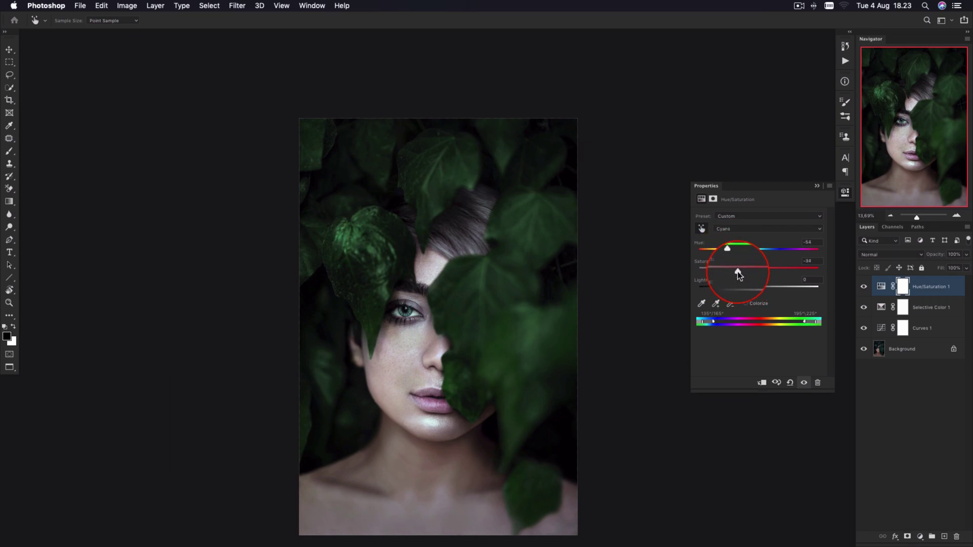
click(844, 192)
- Compare the portrait with and without the Hue/Saturation green shift, then zoom into the eye
click(864, 287)
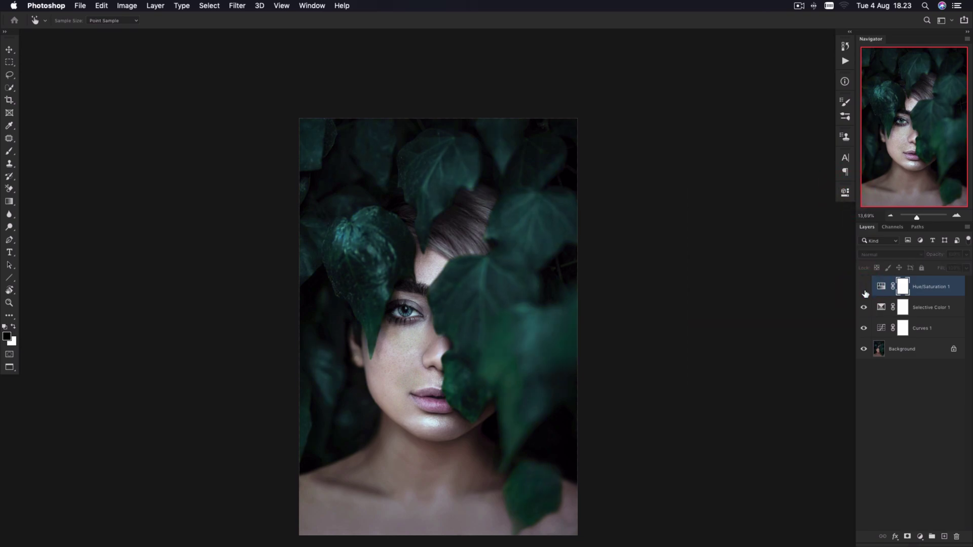
click(863, 287)
click(863, 287)
scroll(406, 311, up, 2)
scroll(408, 310, up, 3)
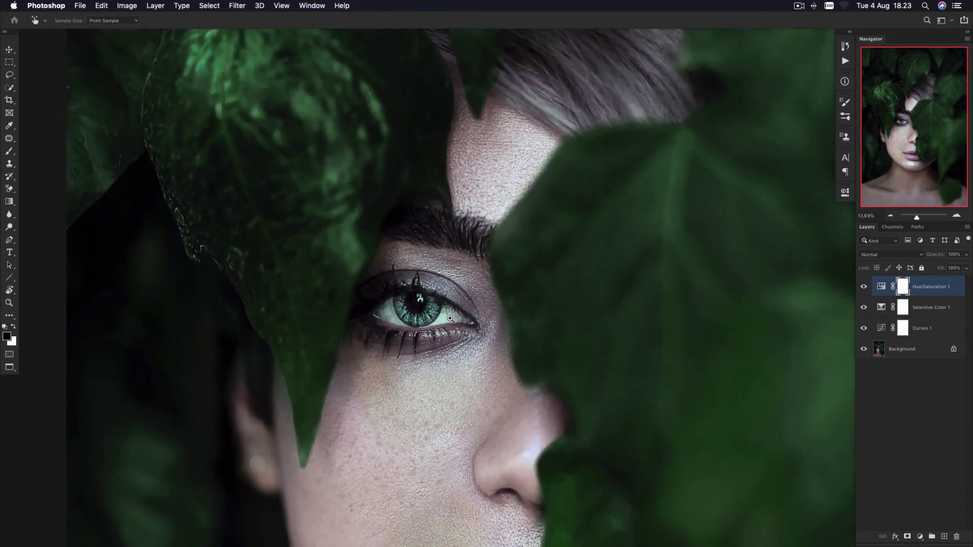
scroll(416, 305, up, 2)
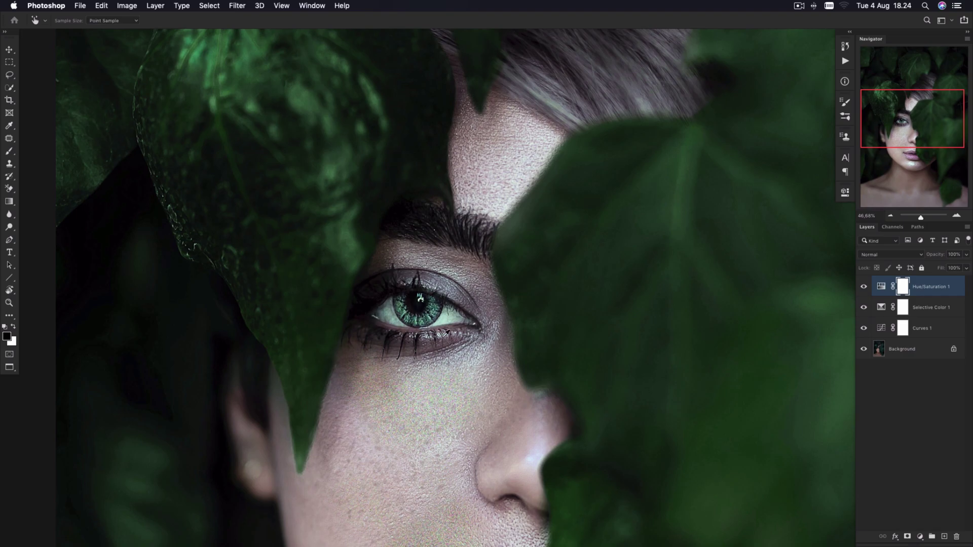
- Target the Hue/Saturation 1 layer mask and switch to the Brush Tool
click(902, 287)
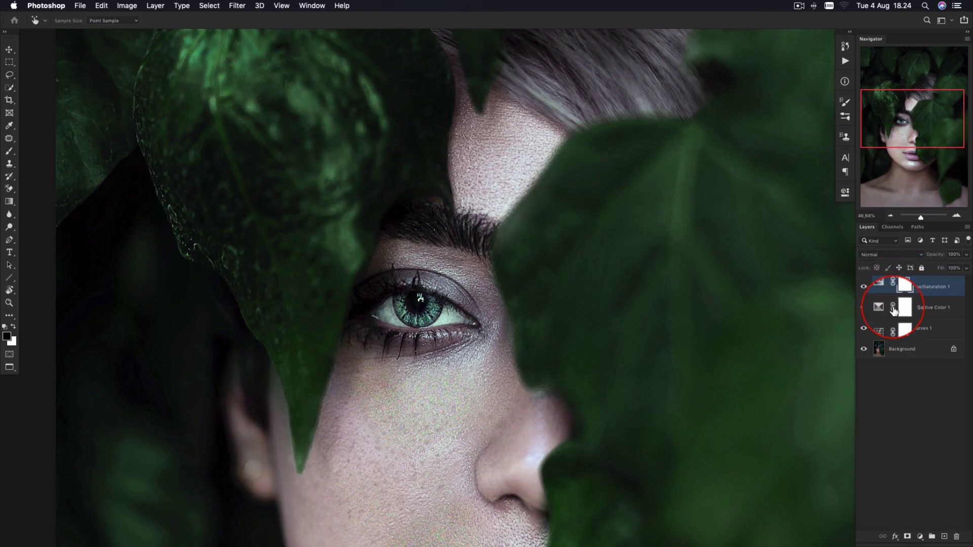
click(902, 288)
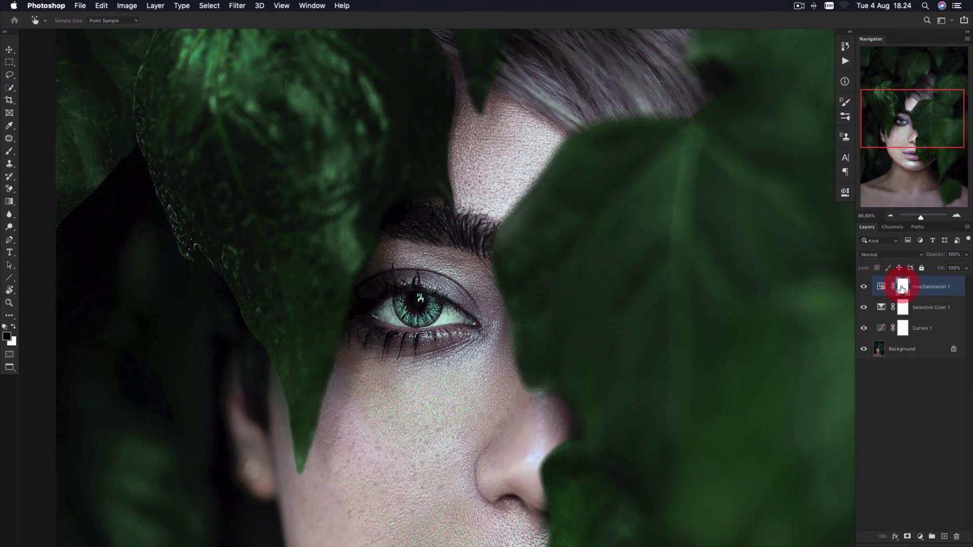
click(12, 151)
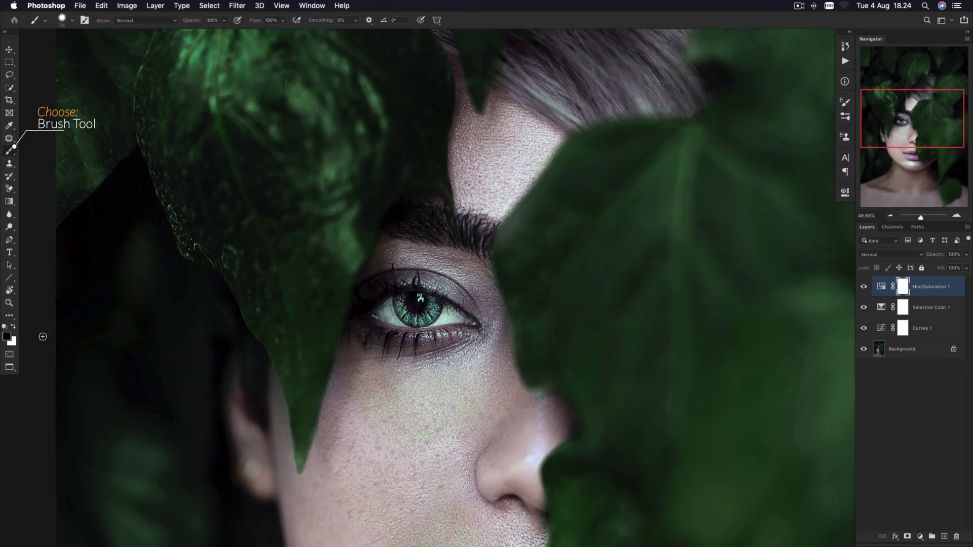
- Paint black over the iris on the Hue/Saturation mask so the eye stays blue
click(17, 326)
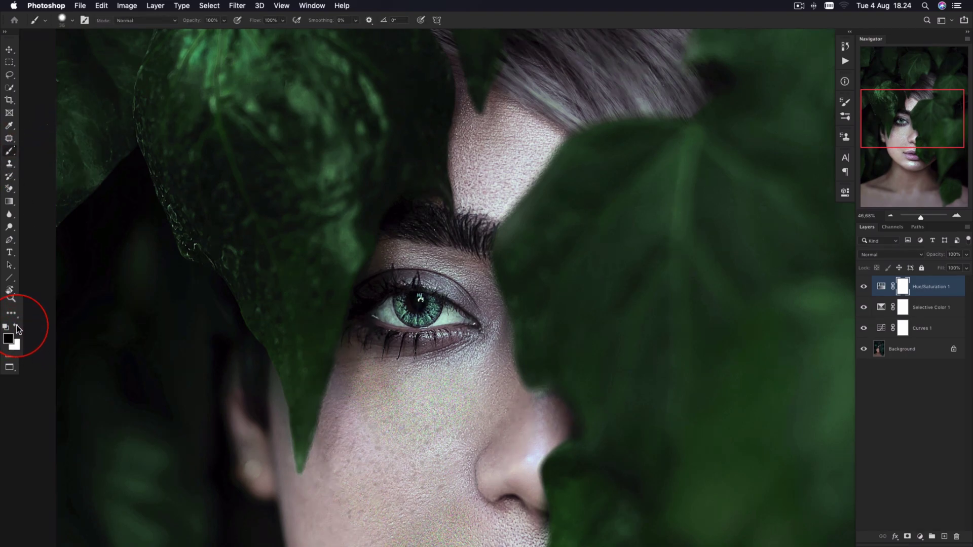
click(16, 325)
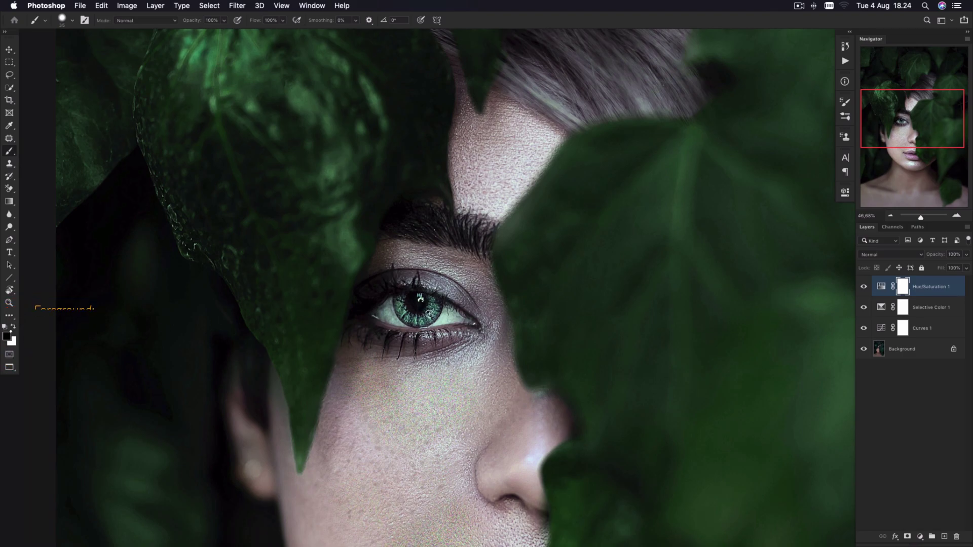
mouse_move(432, 312)
mouse_down()
mouse_move(423, 320)
mouse_move(400, 306)
mouse_move(413, 300)
mouse_up()
drag(411, 304, 428, 338)
key(backslash)
scroll(405, 337, down, 5)
scroll(404, 337, down, 2)
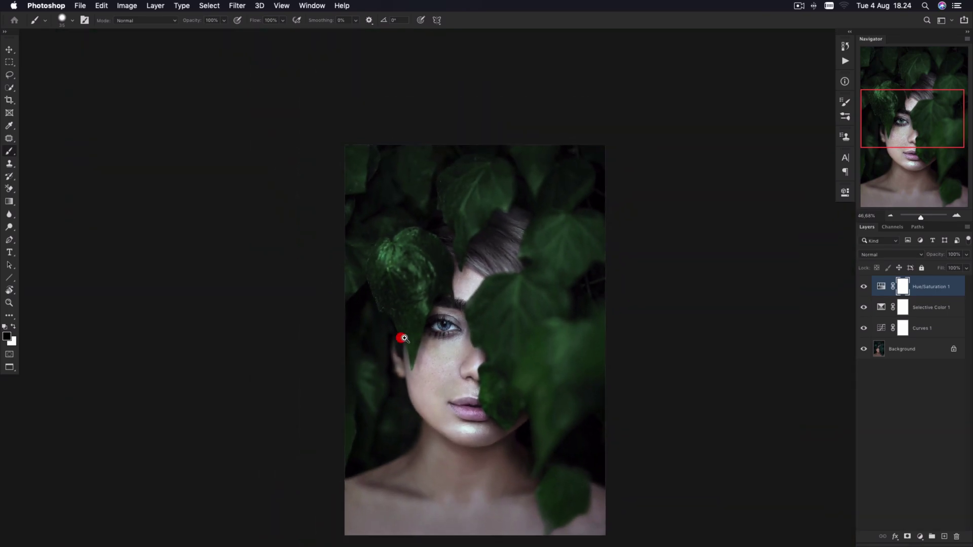
scroll(413, 314, down, 1)
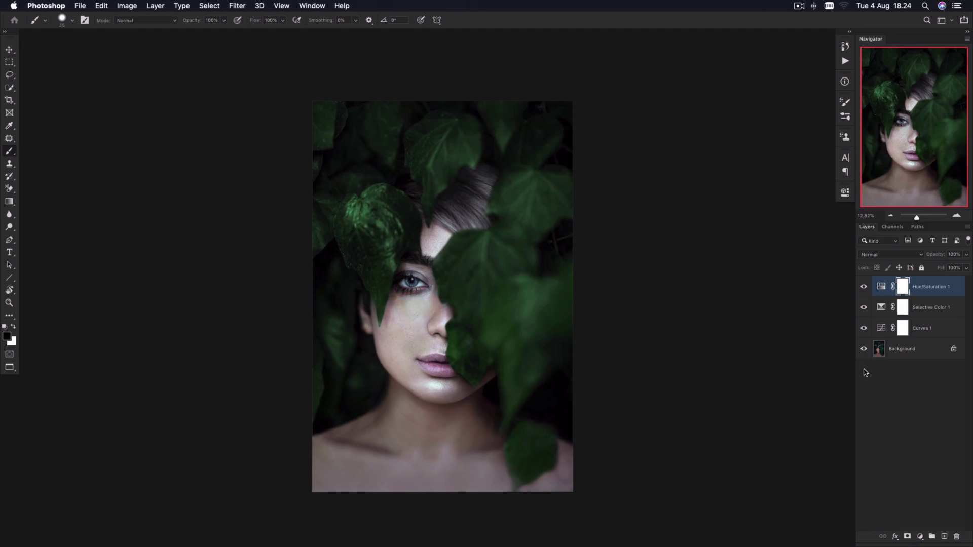
alt+click(864, 350)
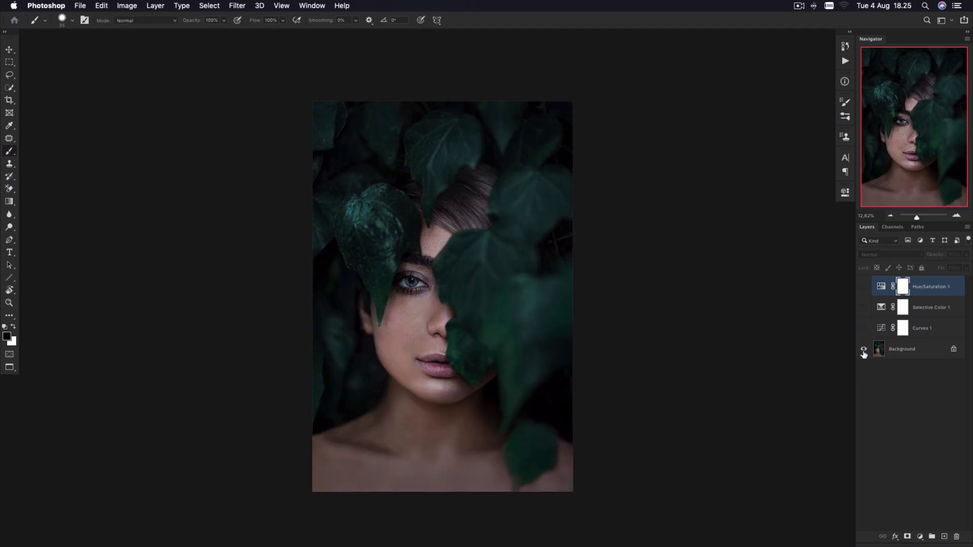
alt+click(863, 349)
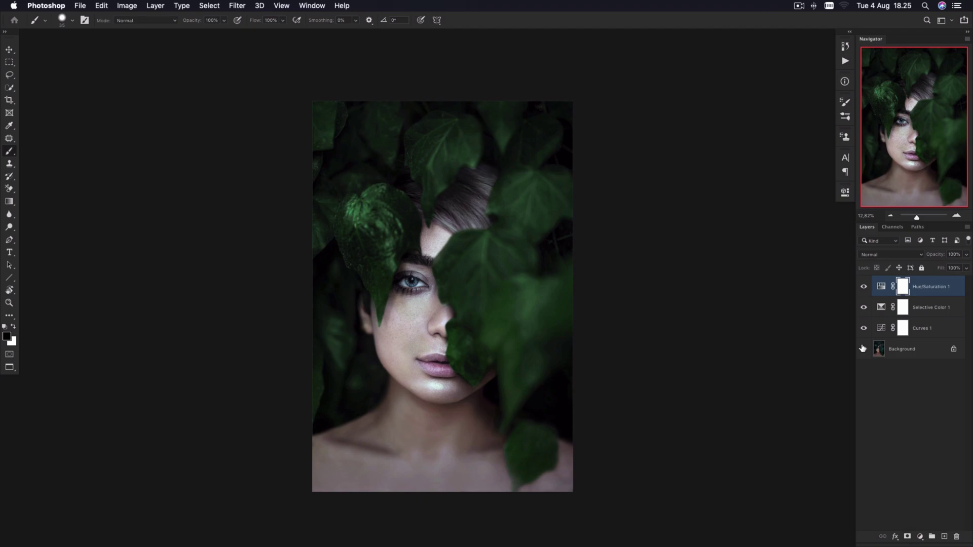
alt+click(863, 349)
alt+click(863, 349)
- Add a Color Balance layer and nudge its midtones toward cyan, magenta and blue
click(920, 536)
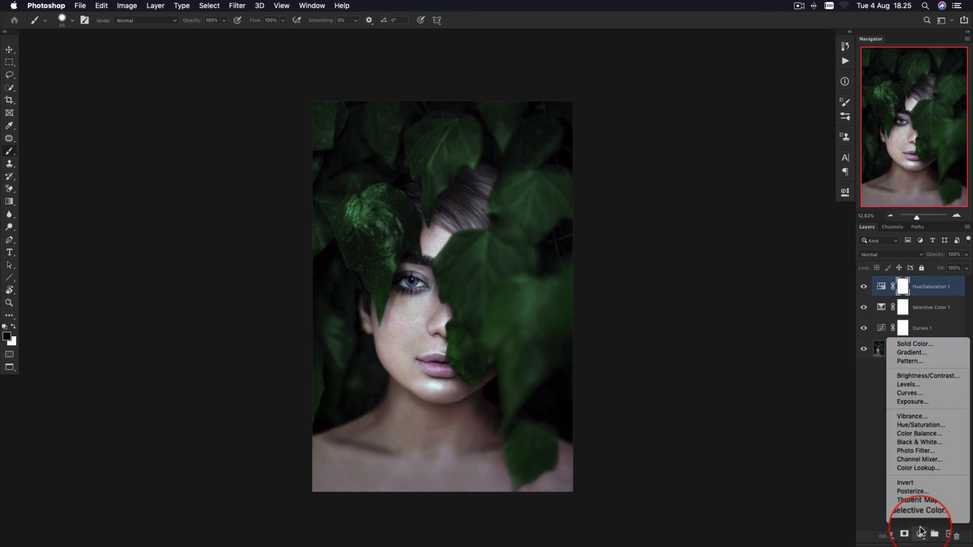
click(912, 433)
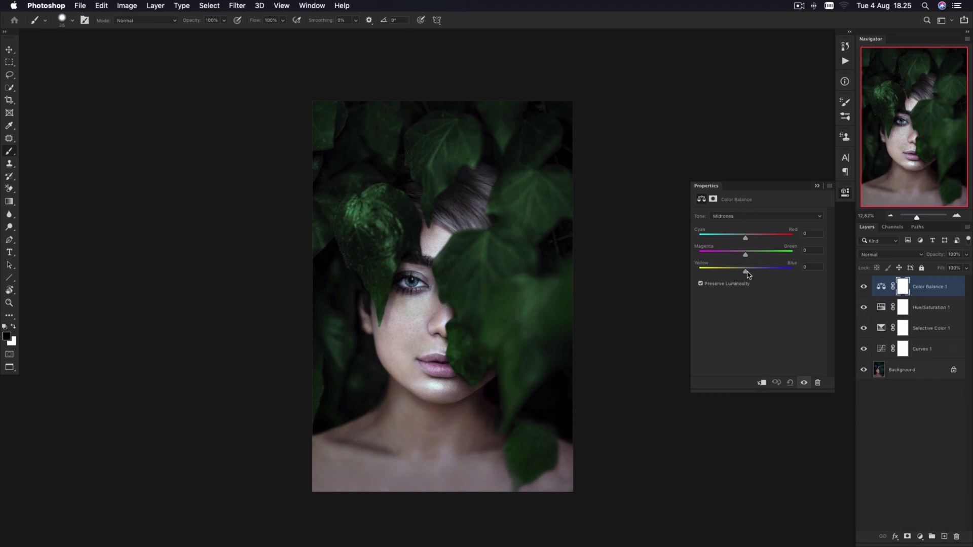
drag(746, 239, 748, 271)
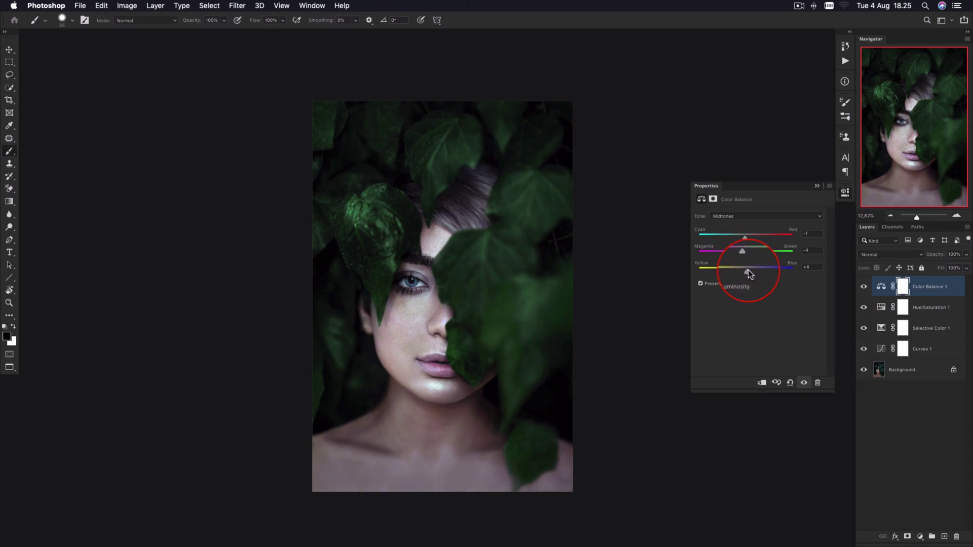
- Set Color Balance shadows to about +1, +6, -1 and highlights to +3, -9, 0
click(737, 217)
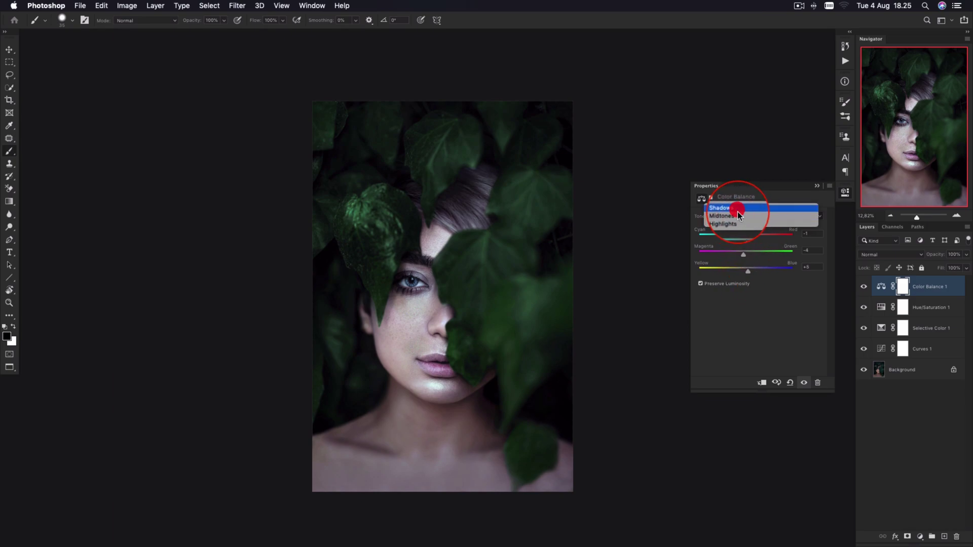
click(737, 208)
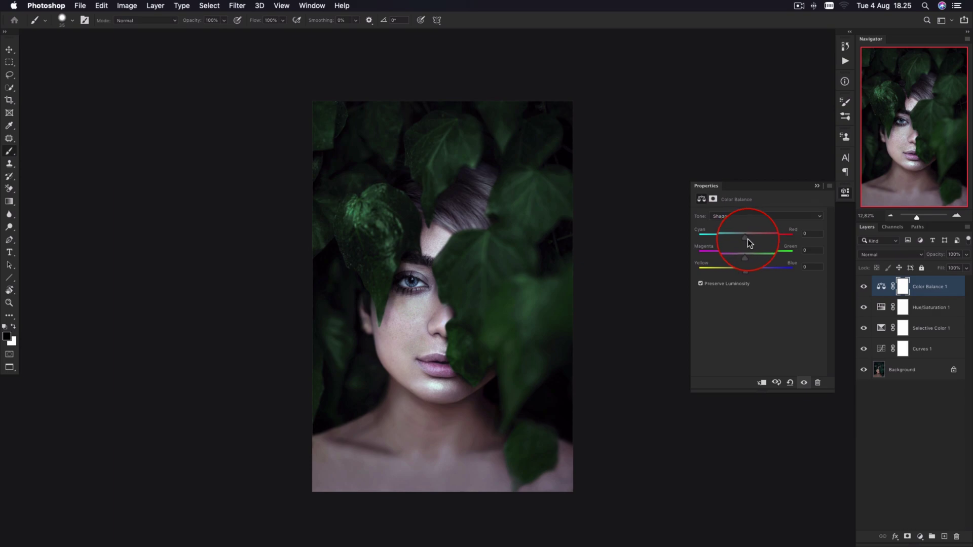
mouse_move(745, 241)
mouse_down()
mouse_move(746, 271)
mouse_move(748, 241)
mouse_move(747, 253)
mouse_up()
click(738, 216)
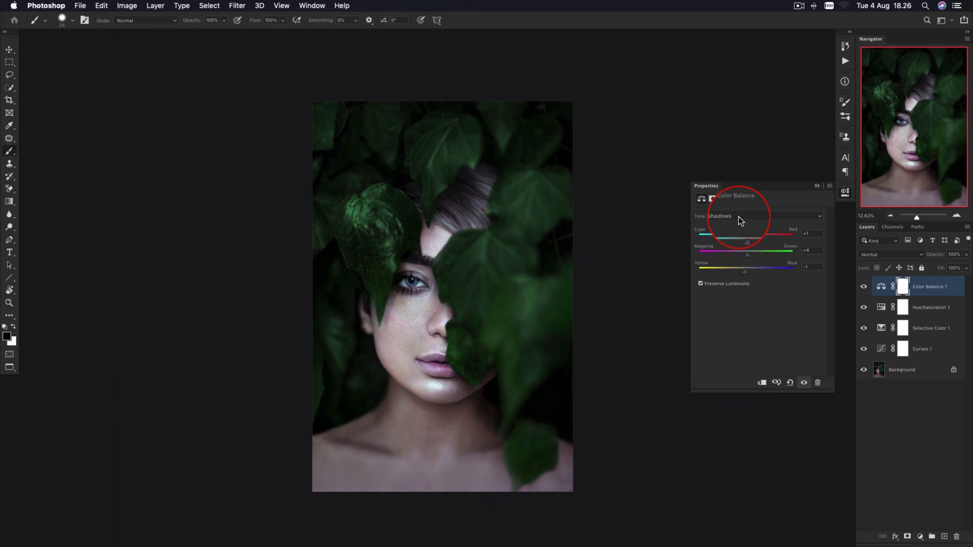
click(736, 227)
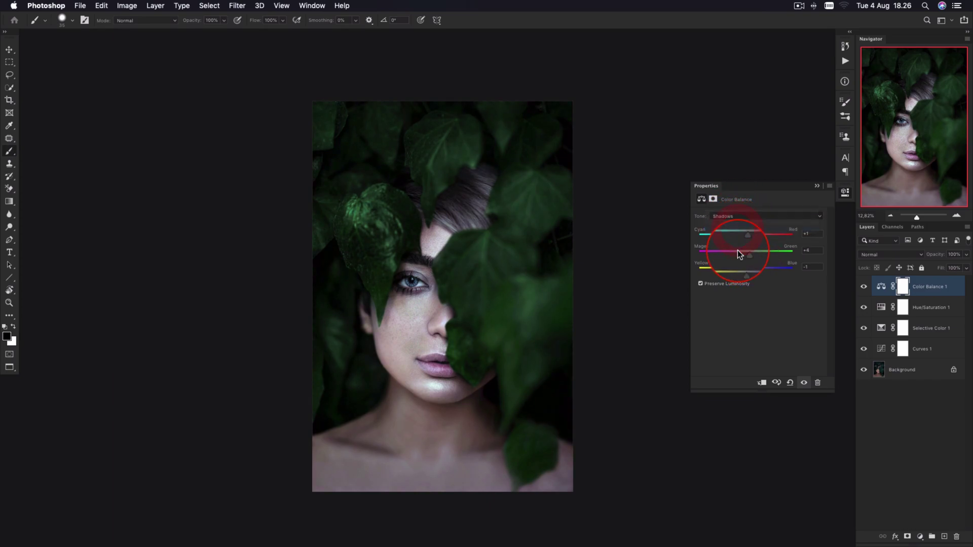
mouse_move(740, 240)
mouse_down()
mouse_move(743, 273)
mouse_move(741, 254)
mouse_up()
- Compare Color Balance 1 on and off, then close the Properties panel
click(863, 288)
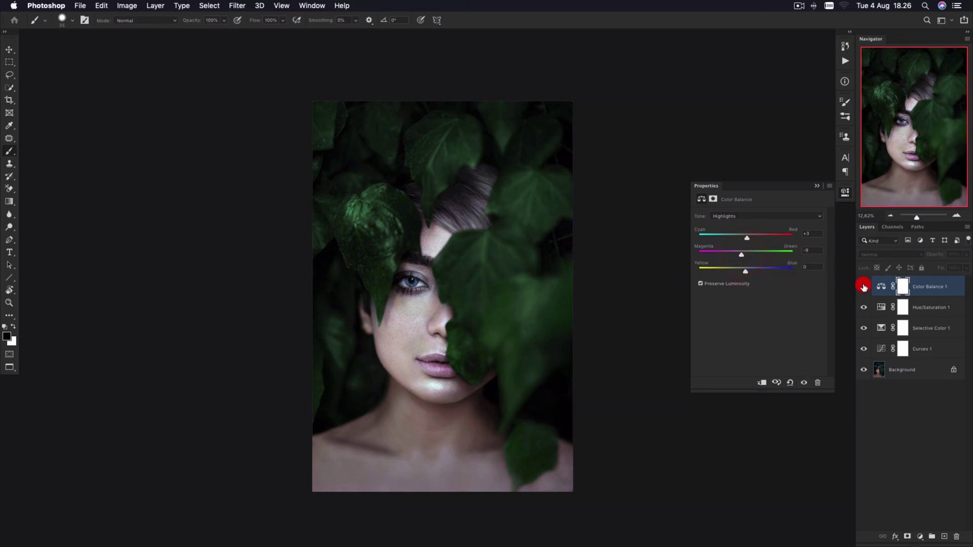
click(864, 286)
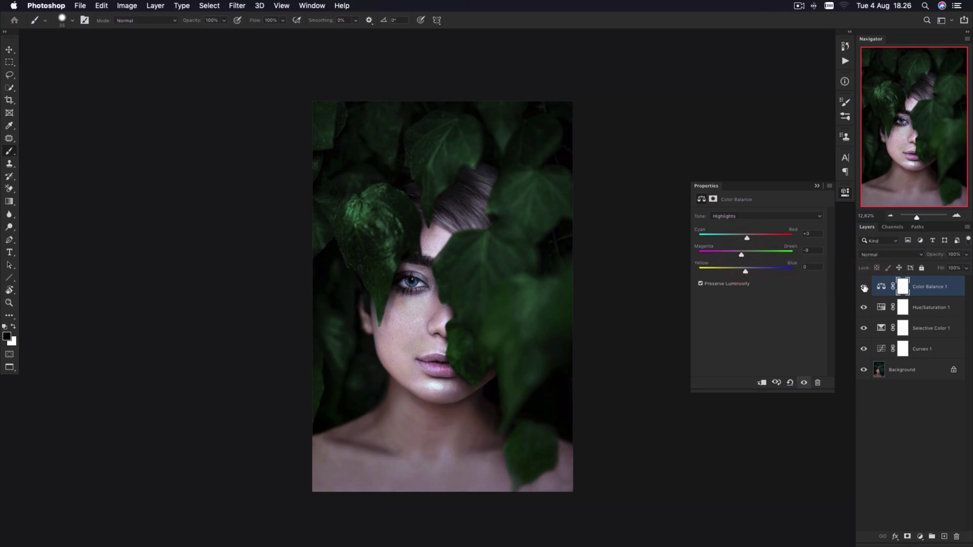
click(844, 193)
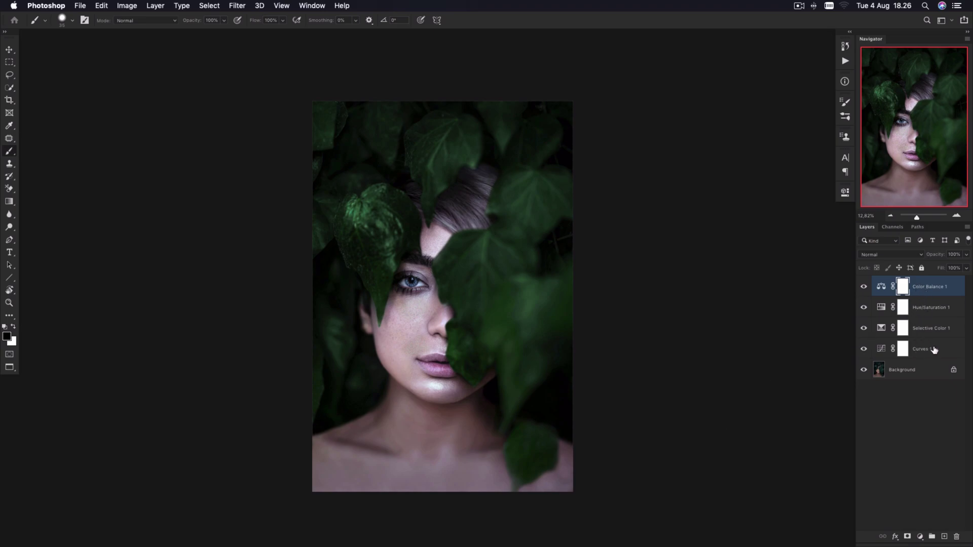
- Group Curves, Selective Color, Hue/Saturation and Color Balance into Group 1, leaving it visible
key(shift)
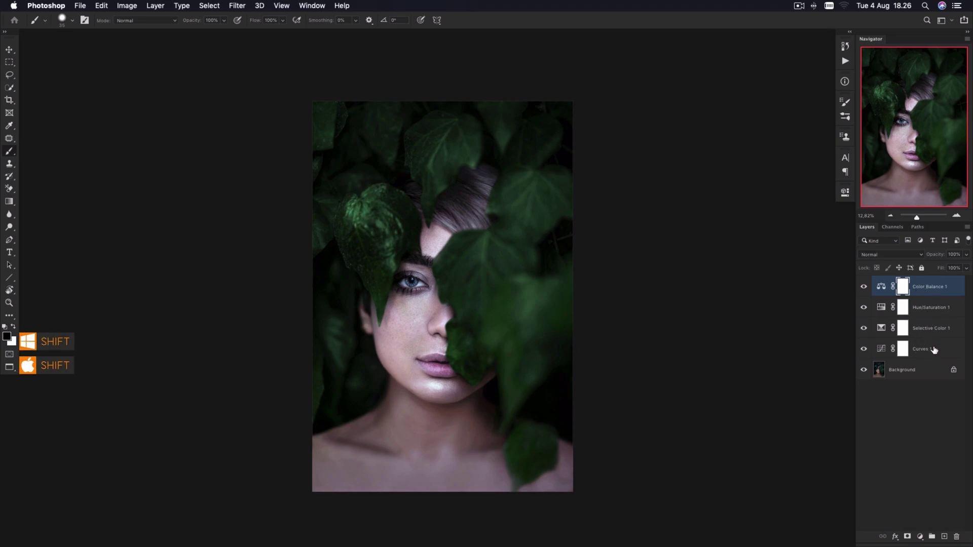
shift+click(933, 350)
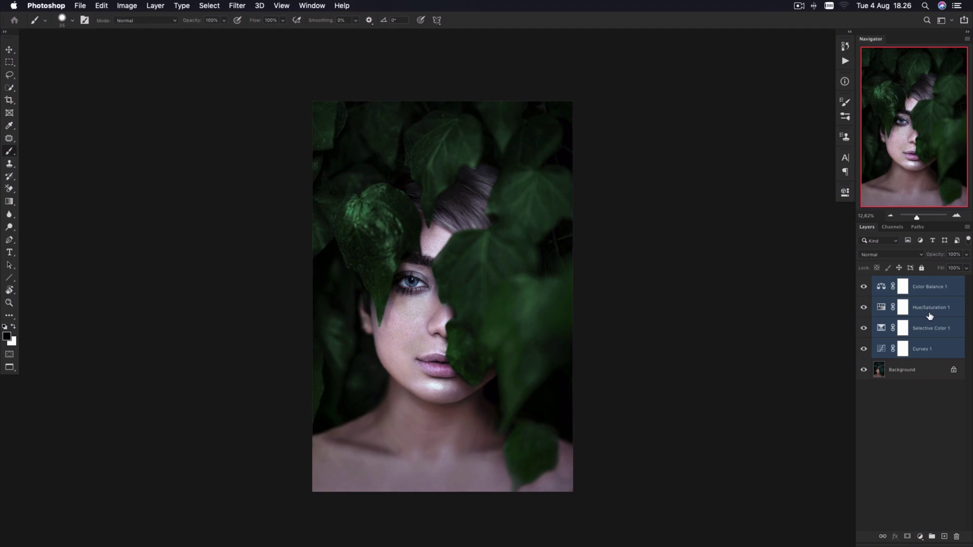
key(super+g)
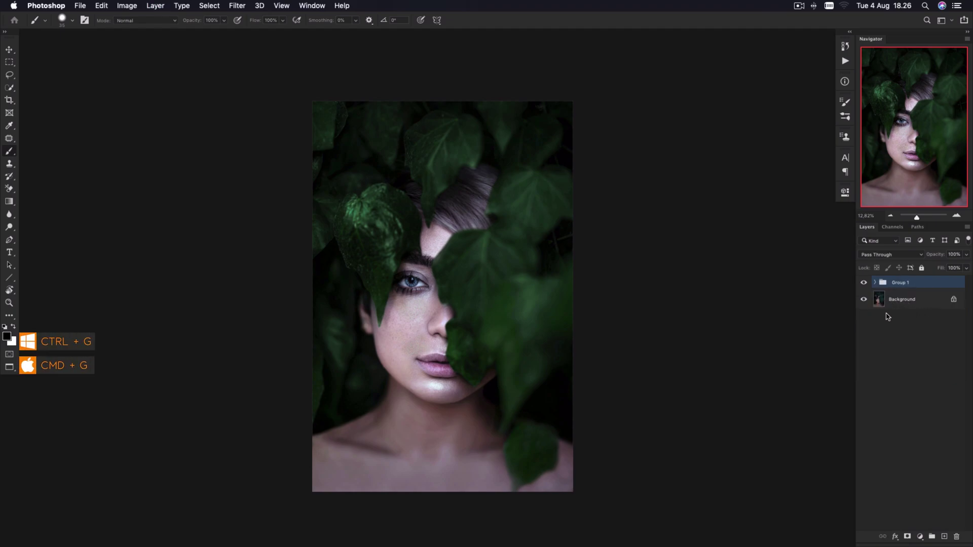
click(863, 283)
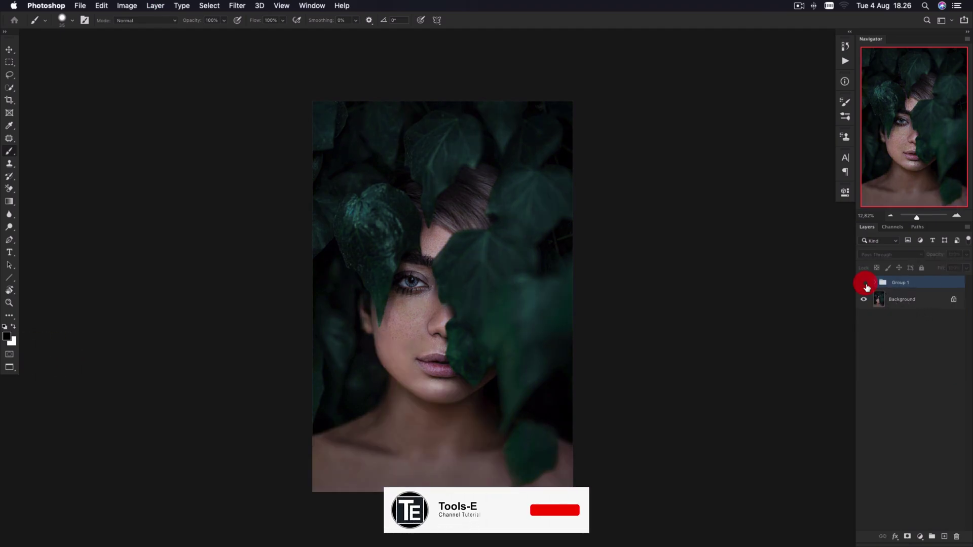
click(864, 283)
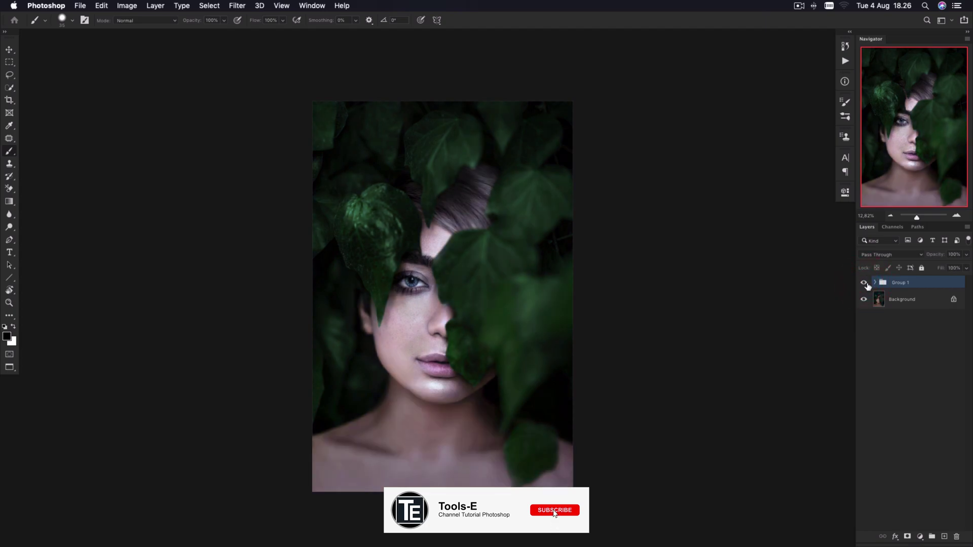
click(864, 283)
click(864, 283)
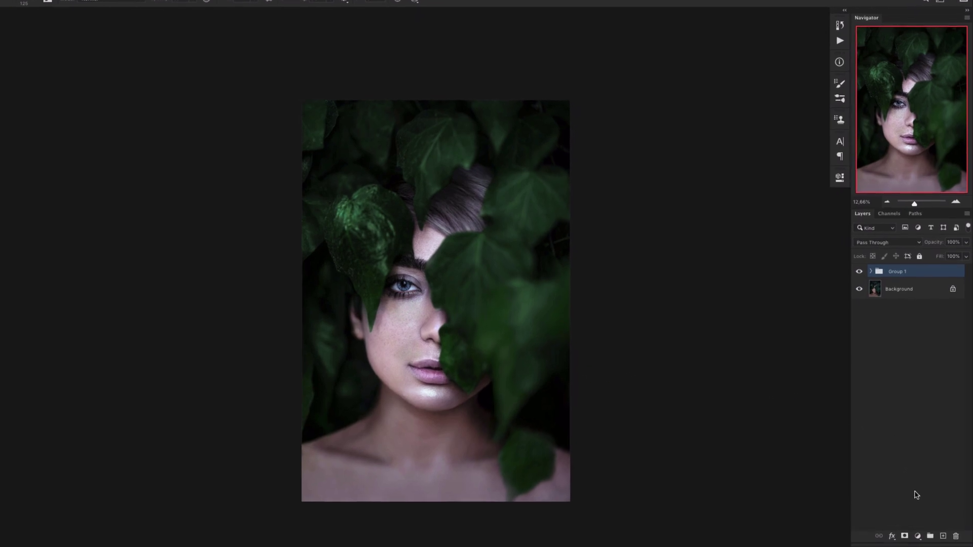
- Add a Solid Color fill layer in dark maroon, about #4b0a1c
click(913, 534)
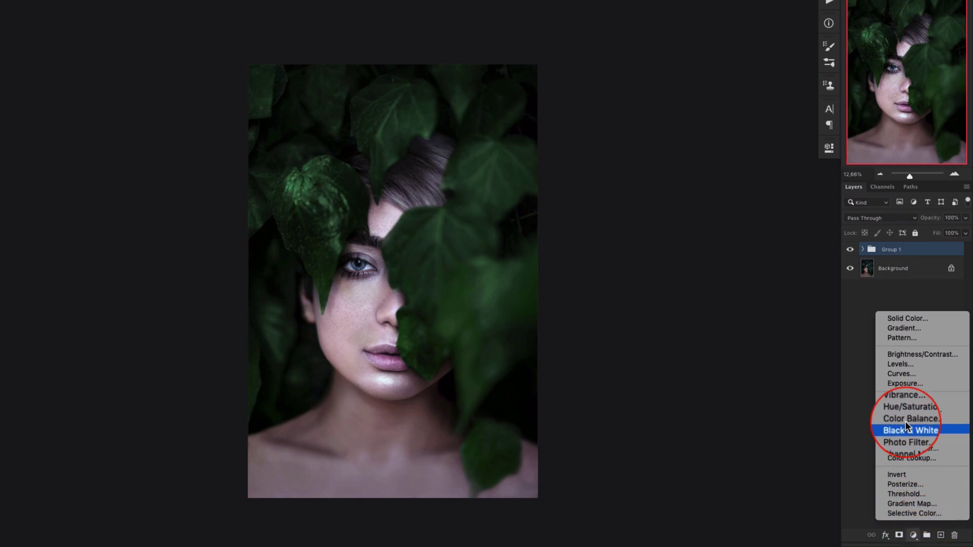
click(911, 319)
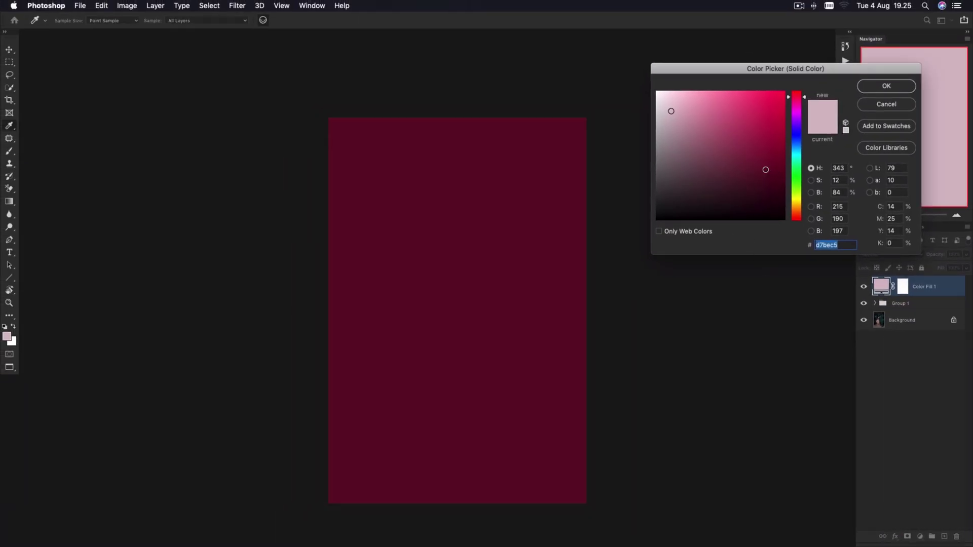
mouse_move(765, 168)
mouse_down()
mouse_move(777, 181)
mouse_move(765, 182)
mouse_up()
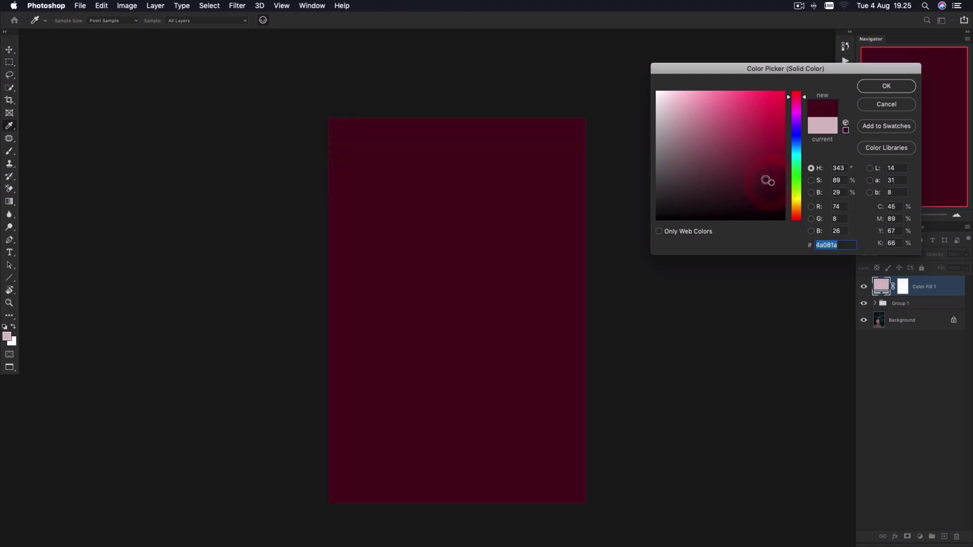
click(766, 182)
click(885, 88)
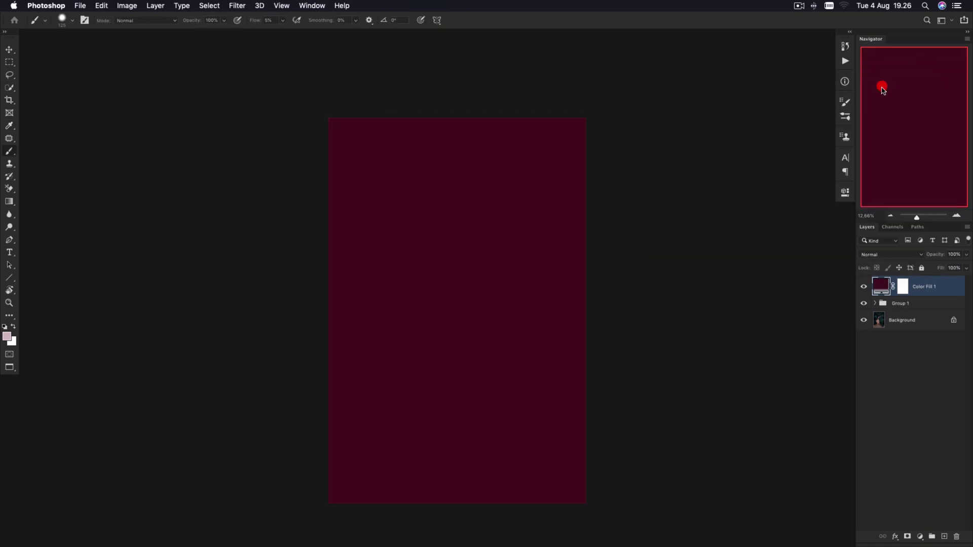
- Set Color Fill 1 to Color blend mode and invert its mask to black
click(881, 255)
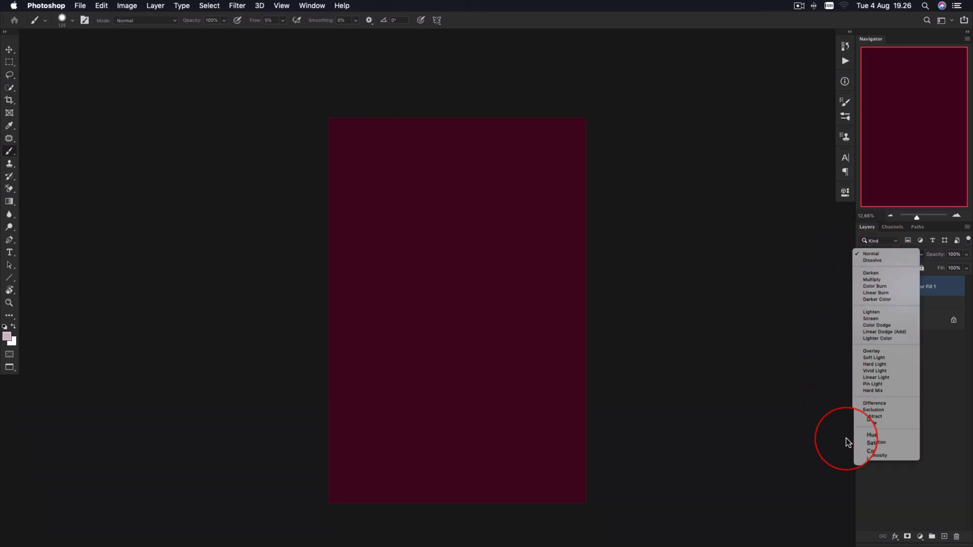
click(864, 449)
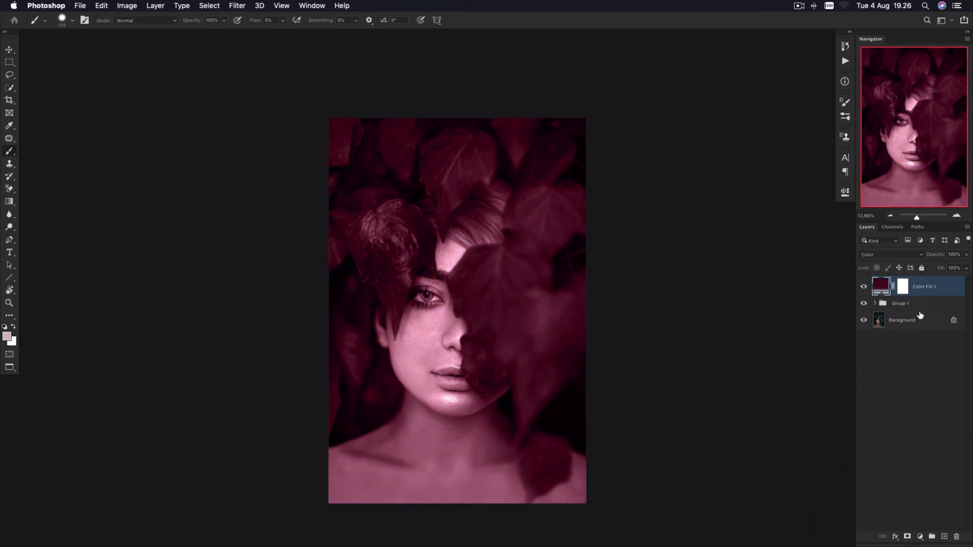
click(904, 288)
key(super+i)
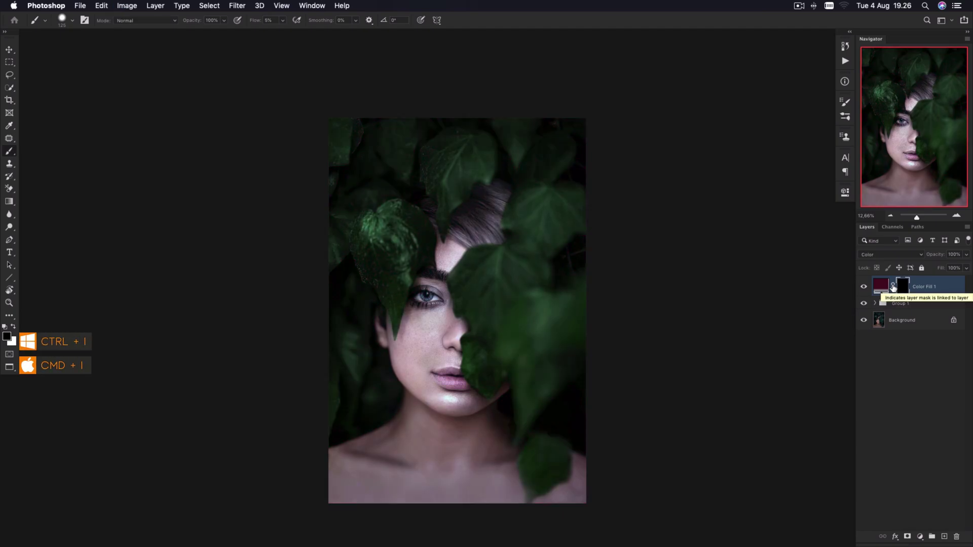
click(17, 152)
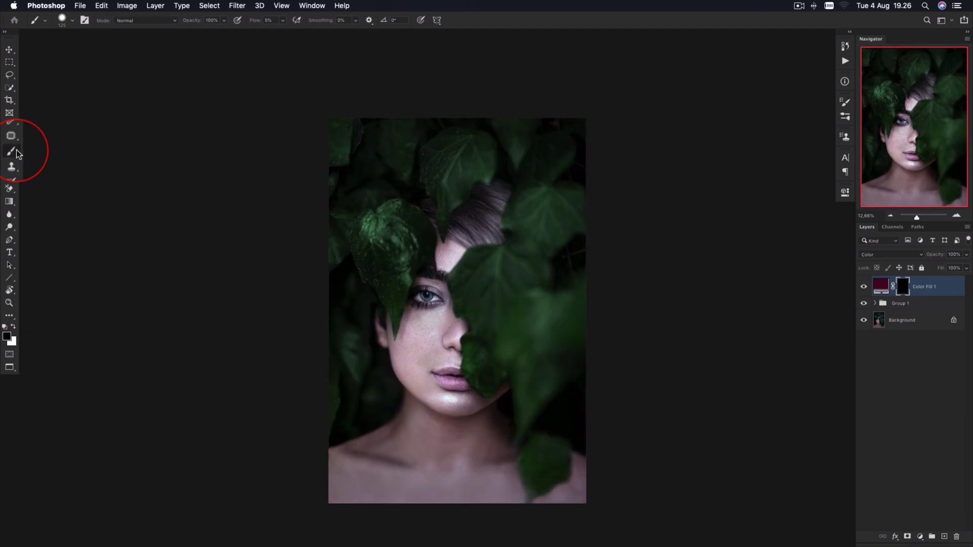
- Paint white over both lips on Color Fill 1's mask, using 98% brush flow
click(16, 328)
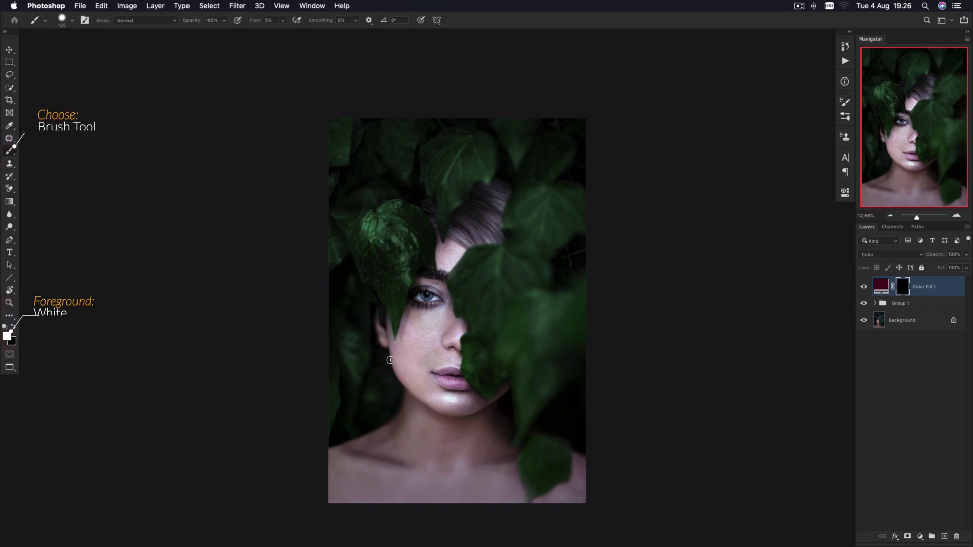
drag(446, 369, 503, 377)
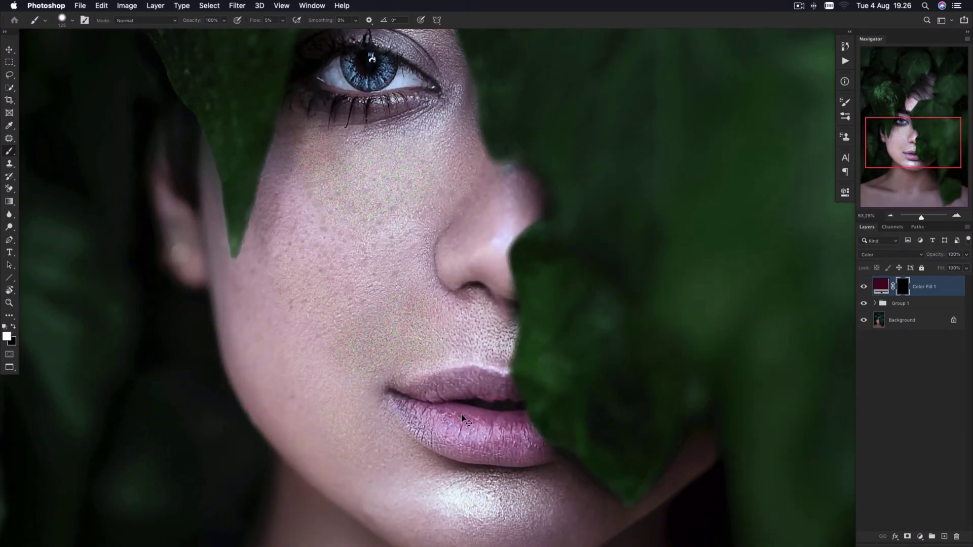
mouse_move(469, 407)
mouse_down()
mouse_move(470, 427)
mouse_move(433, 410)
mouse_up()
mouse_move(253, 20)
mouse_down()
mouse_move(300, 21)
mouse_move(256, 21)
mouse_up()
text(98)
key(bracketleft)
key(bracketleft)
key(bracketleft)
drag(437, 387, 473, 391)
drag(427, 383, 408, 411)
drag(494, 406, 461, 368)
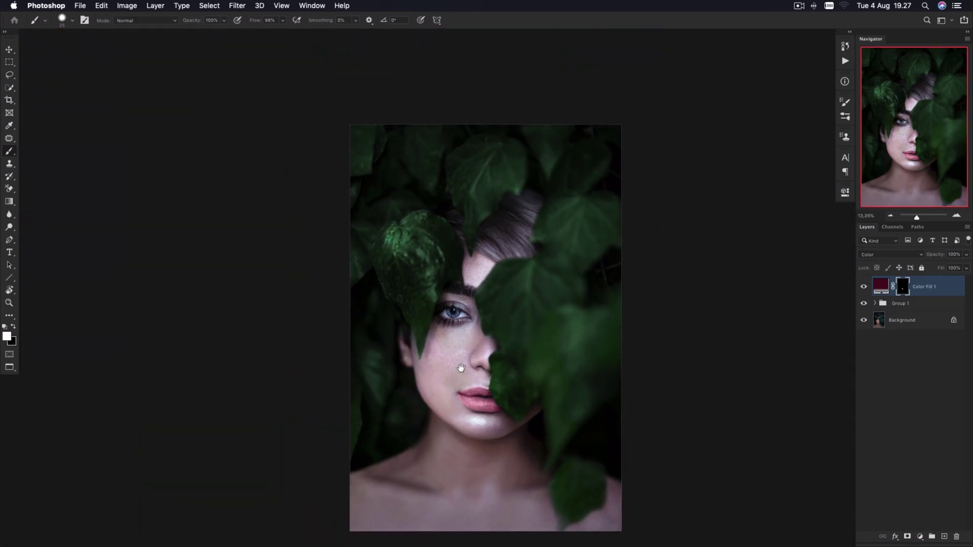
- Hide Color Fill 1 and change its fill colour to #601228
click(864, 288)
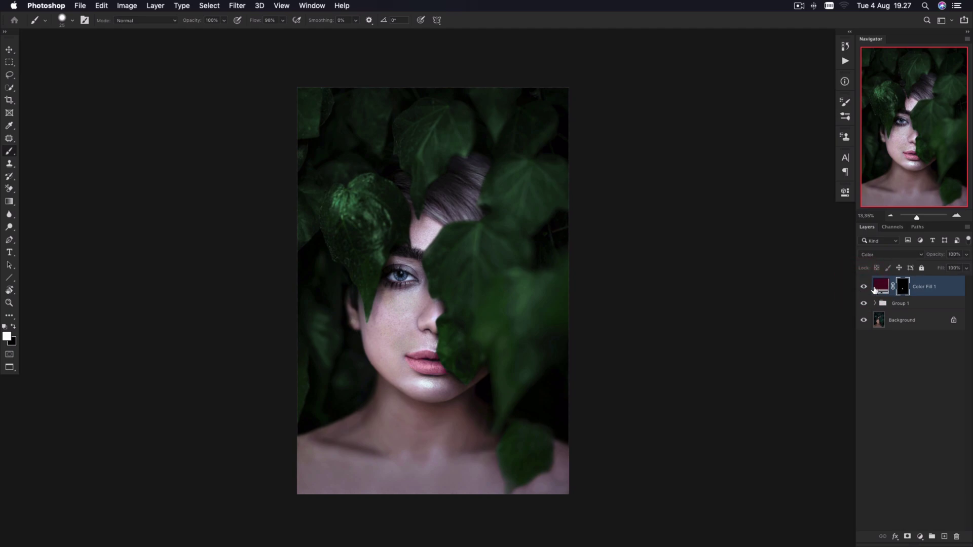
double_click(874, 287)
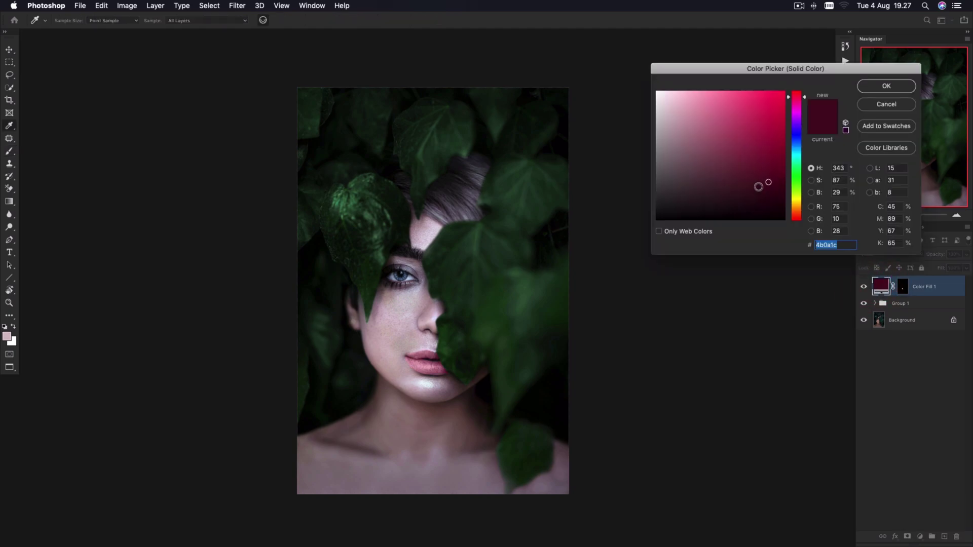
drag(762, 174, 770, 171)
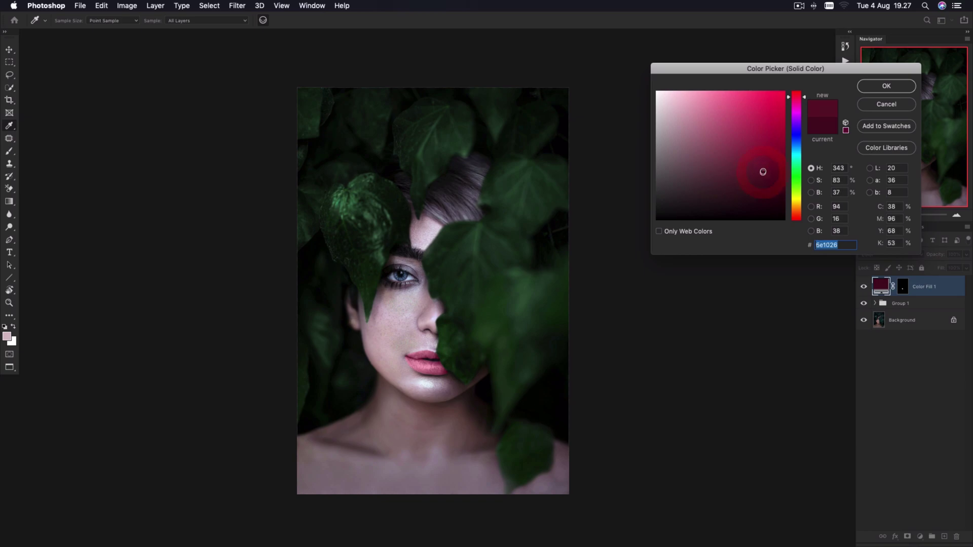
drag(763, 172, 755, 173)
click(887, 87)
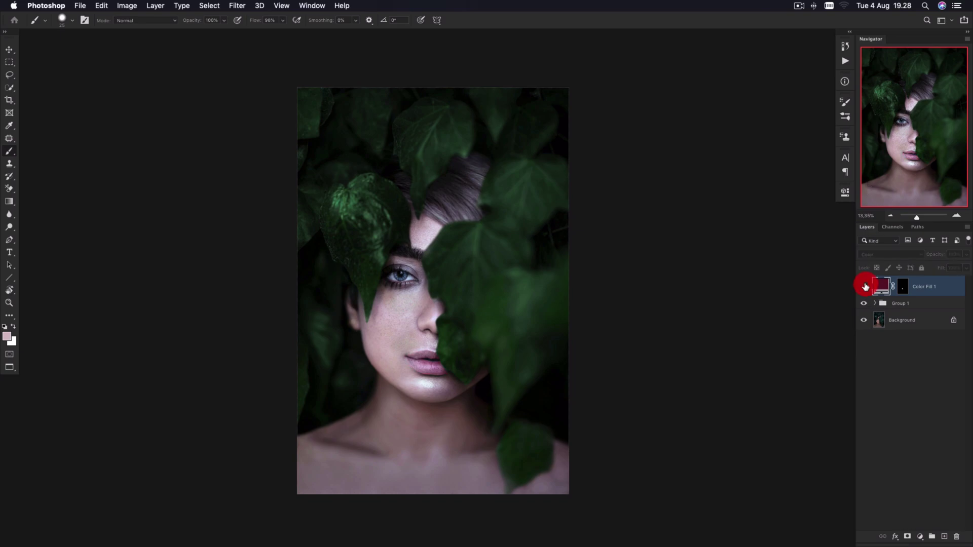
- Make Color Fill 1 visible again so the lips show the #601228 tint
click(864, 288)
click(864, 288)
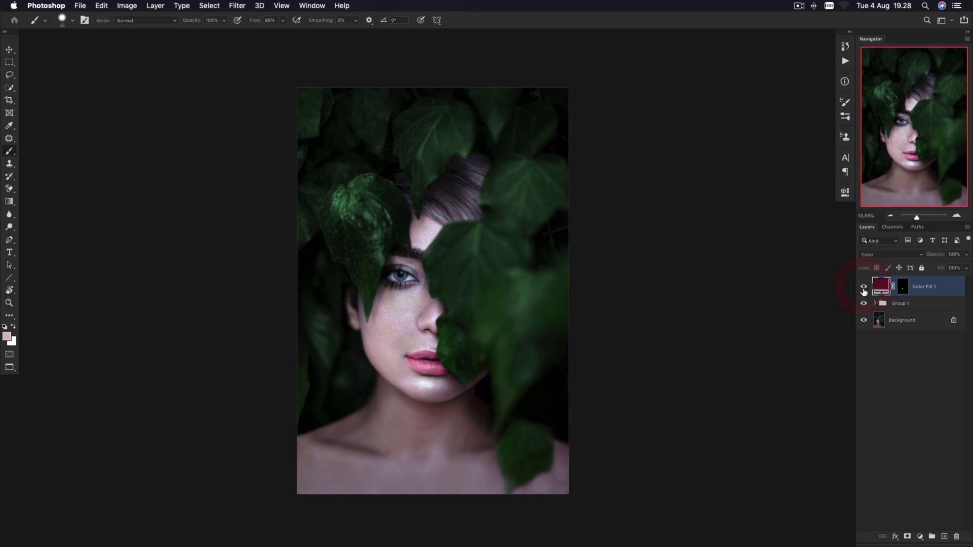